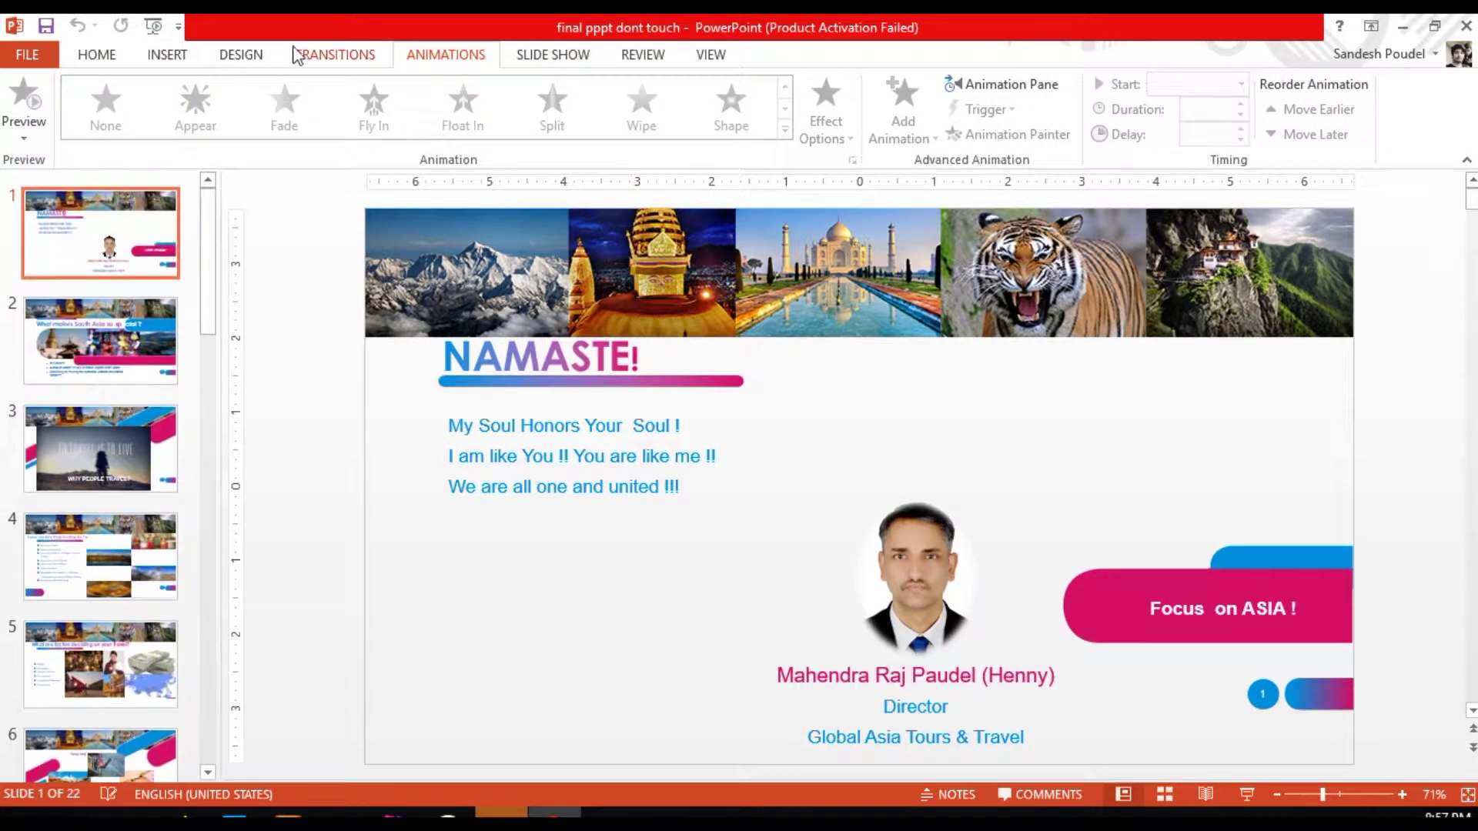
{"action": "left_click", "coordinate": [97, 57]}
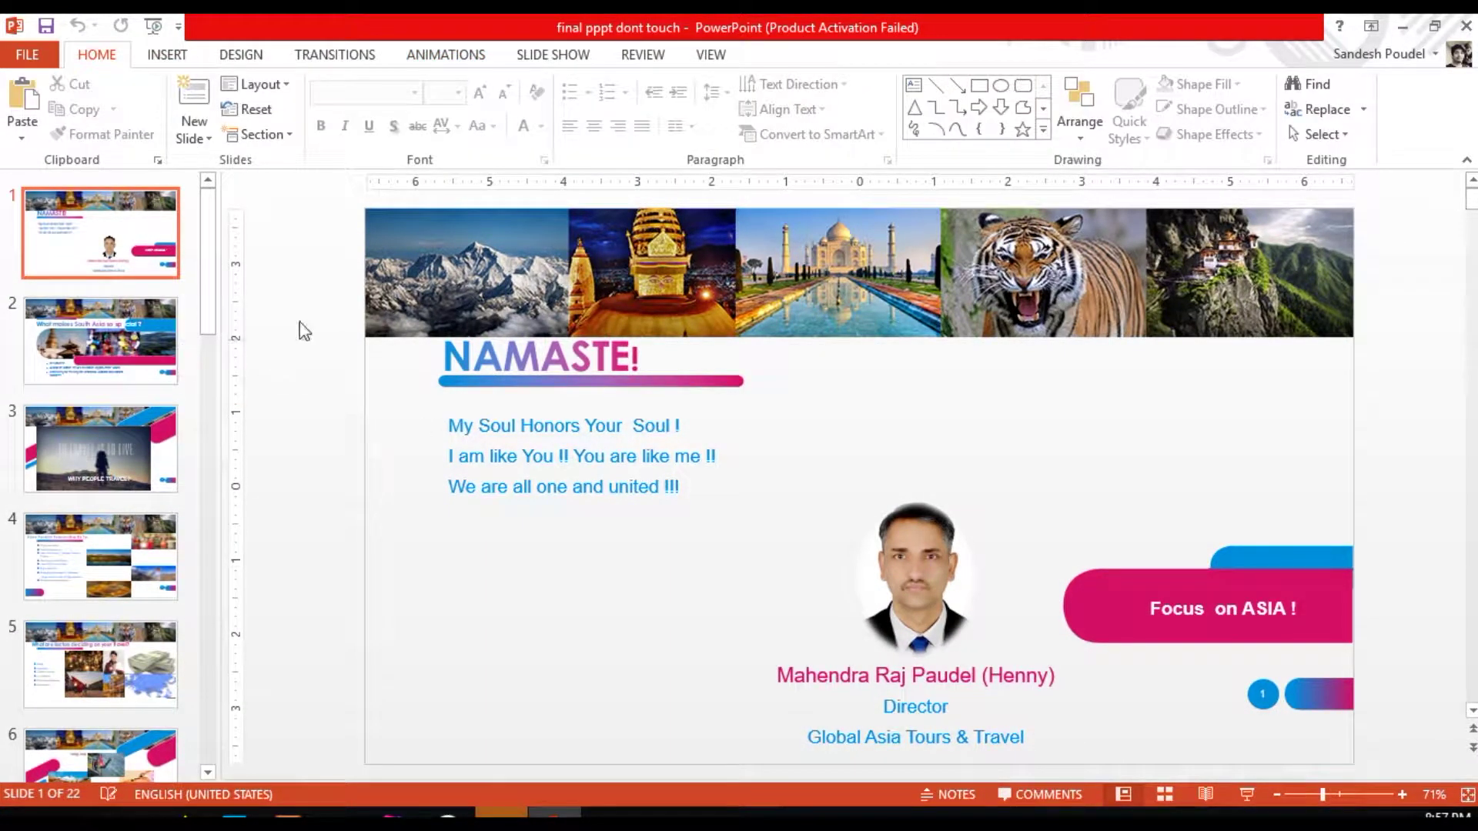
{"action": "left_click_drag", "start_coordinate": [209, 275], "coordinate": [199, 223]}
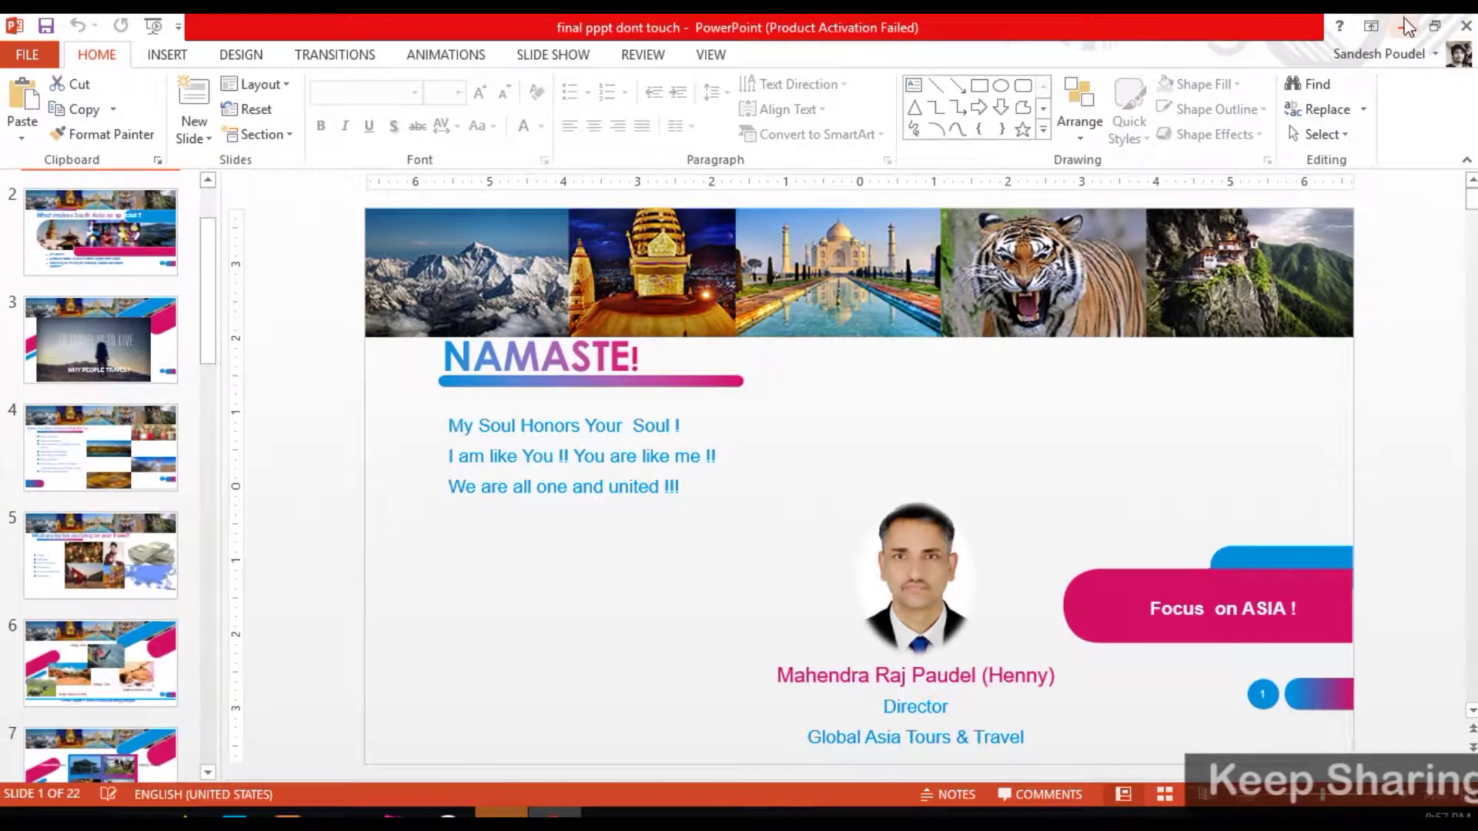
{"action": "left_click", "coordinate": [1403, 27]}
{"action": "left_click", "coordinate": [518, 804]}
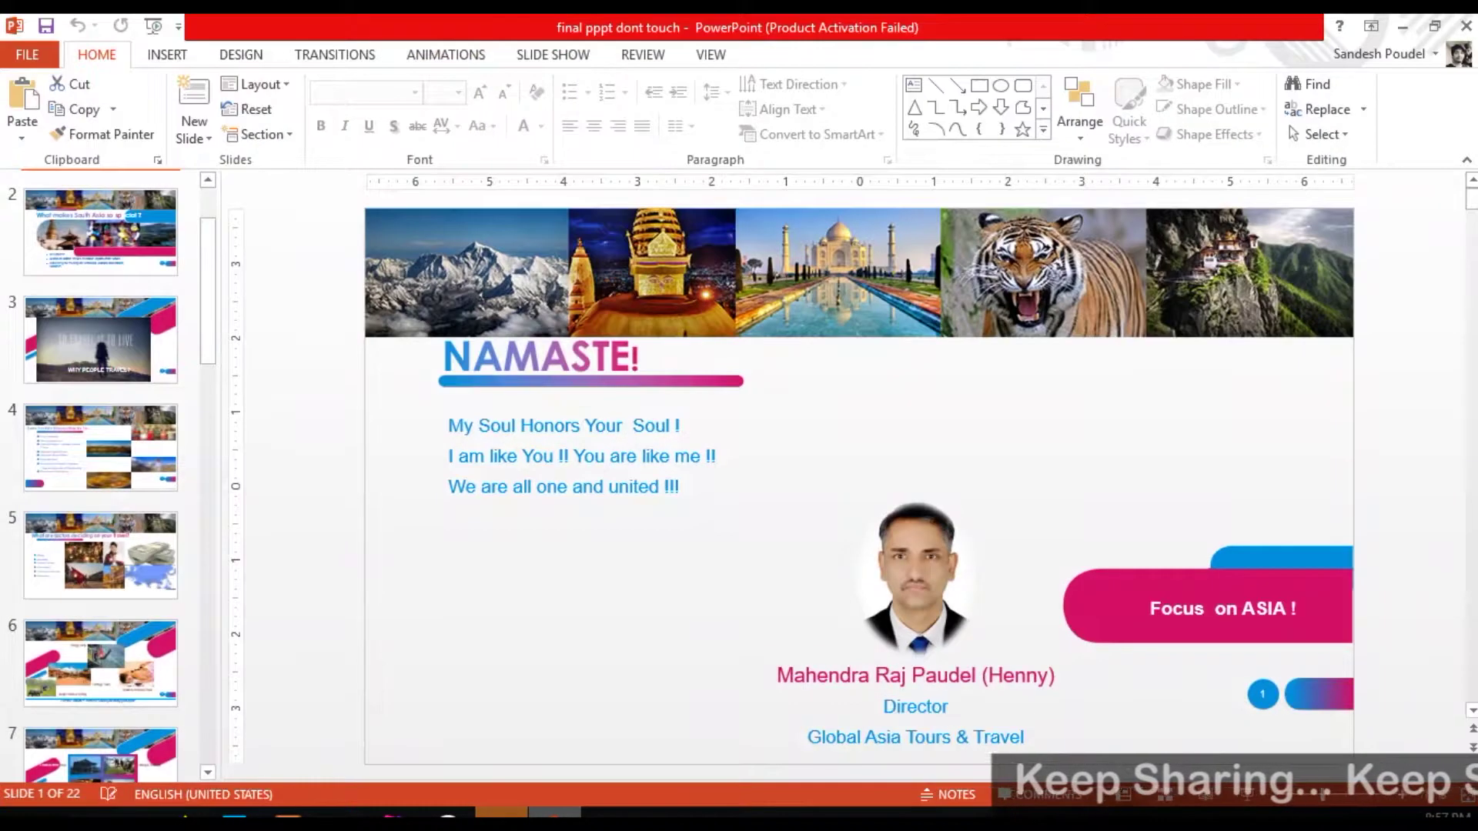
{"action": "left_click_drag", "start_coordinate": [207, 273], "coordinate": [165, 290]}
{"action": "mouse_move", "coordinate": [211, 221]}
{"action": "left_mouse_down"}
{"action": "mouse_move", "coordinate": [197, 337]}
{"action": "mouse_move", "coordinate": [198, 215]}
{"action": "left_mouse_up"}
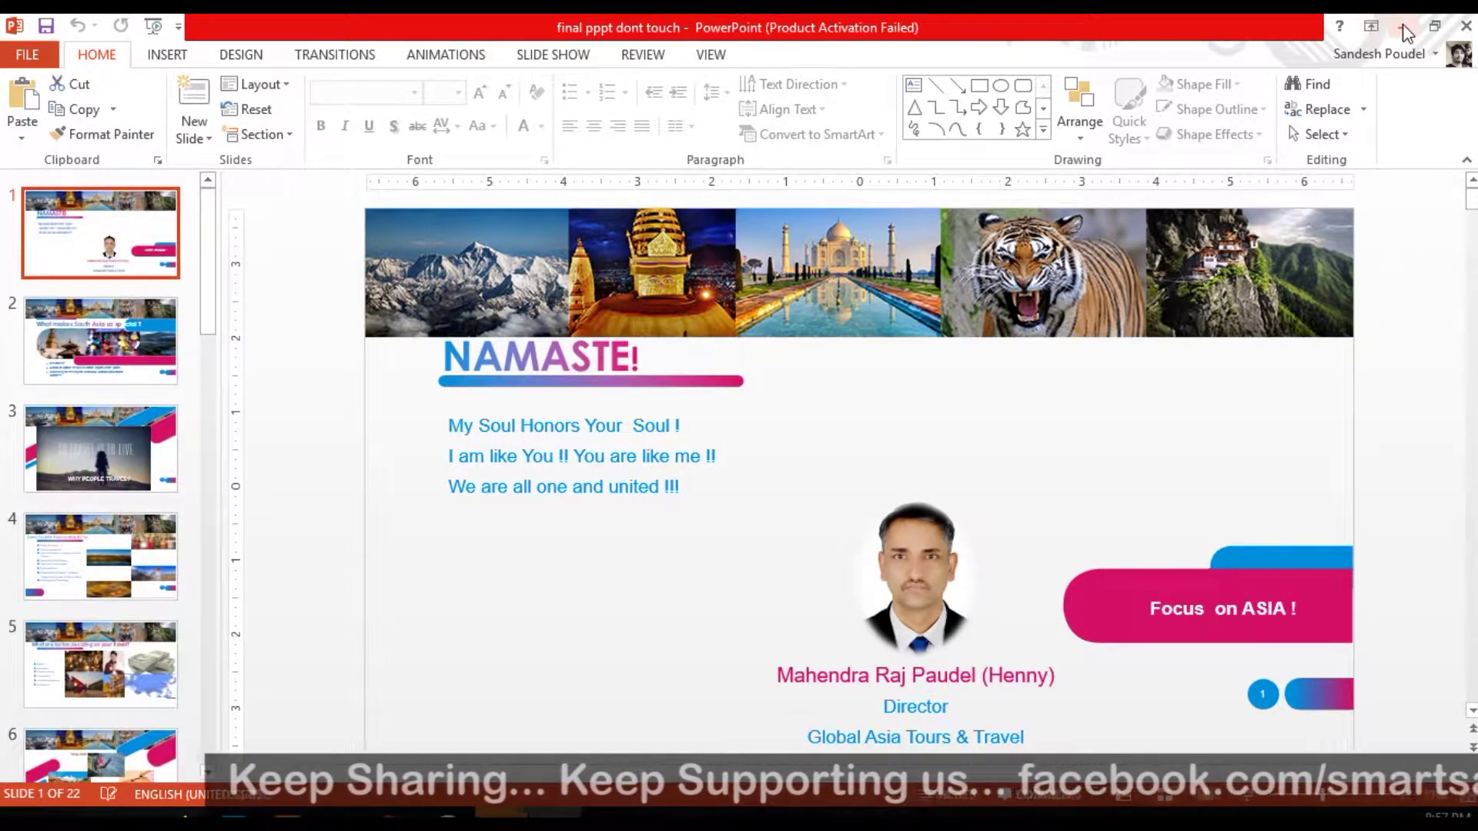
Step: Switch to File Explorer to check the size of the "final pppt dont touch" file and return to PowerPoint
{"action": "left_click", "coordinate": [1402, 28]}
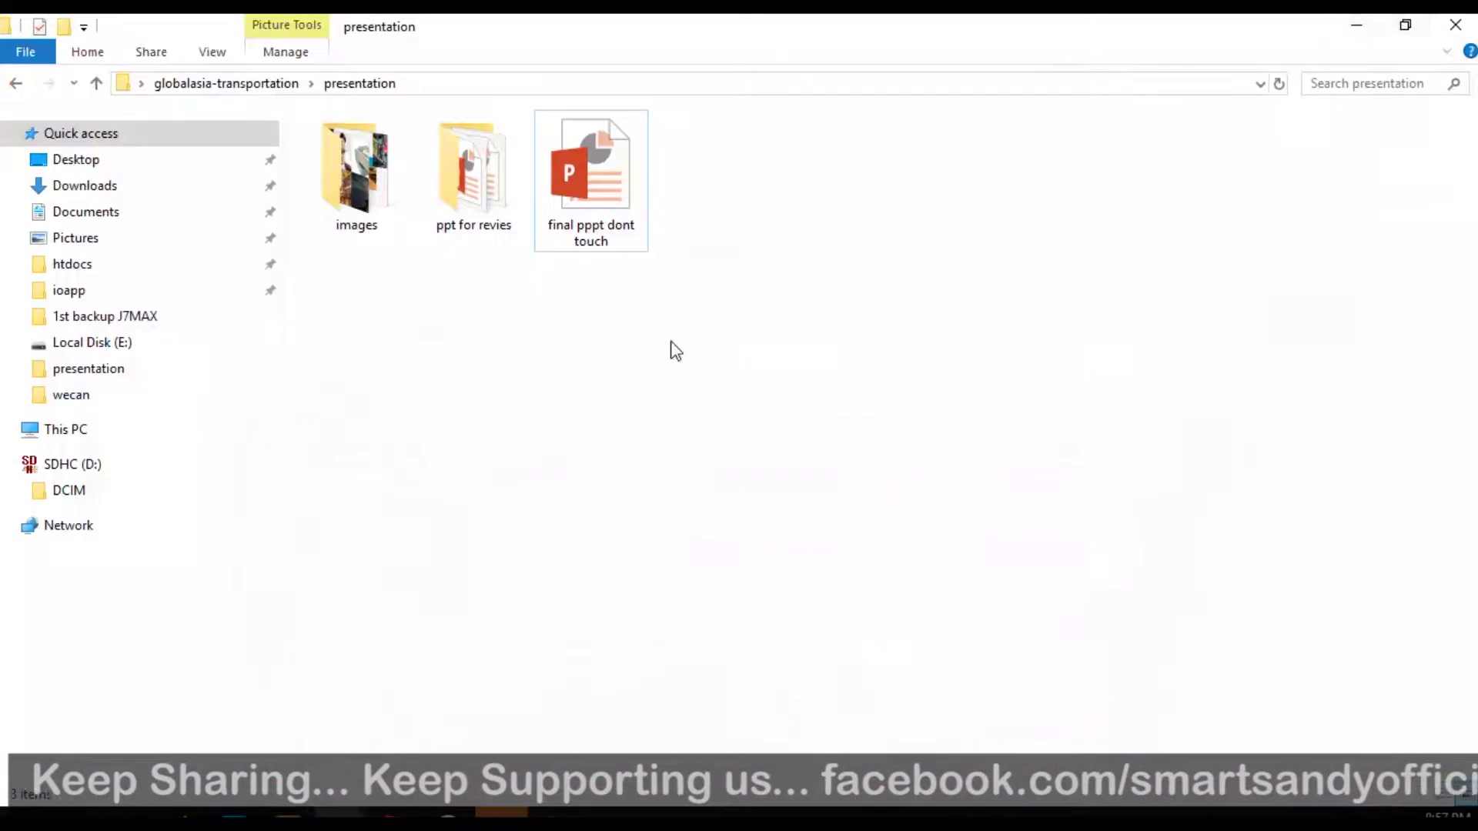
{"action": "left_click", "coordinate": [593, 235]}
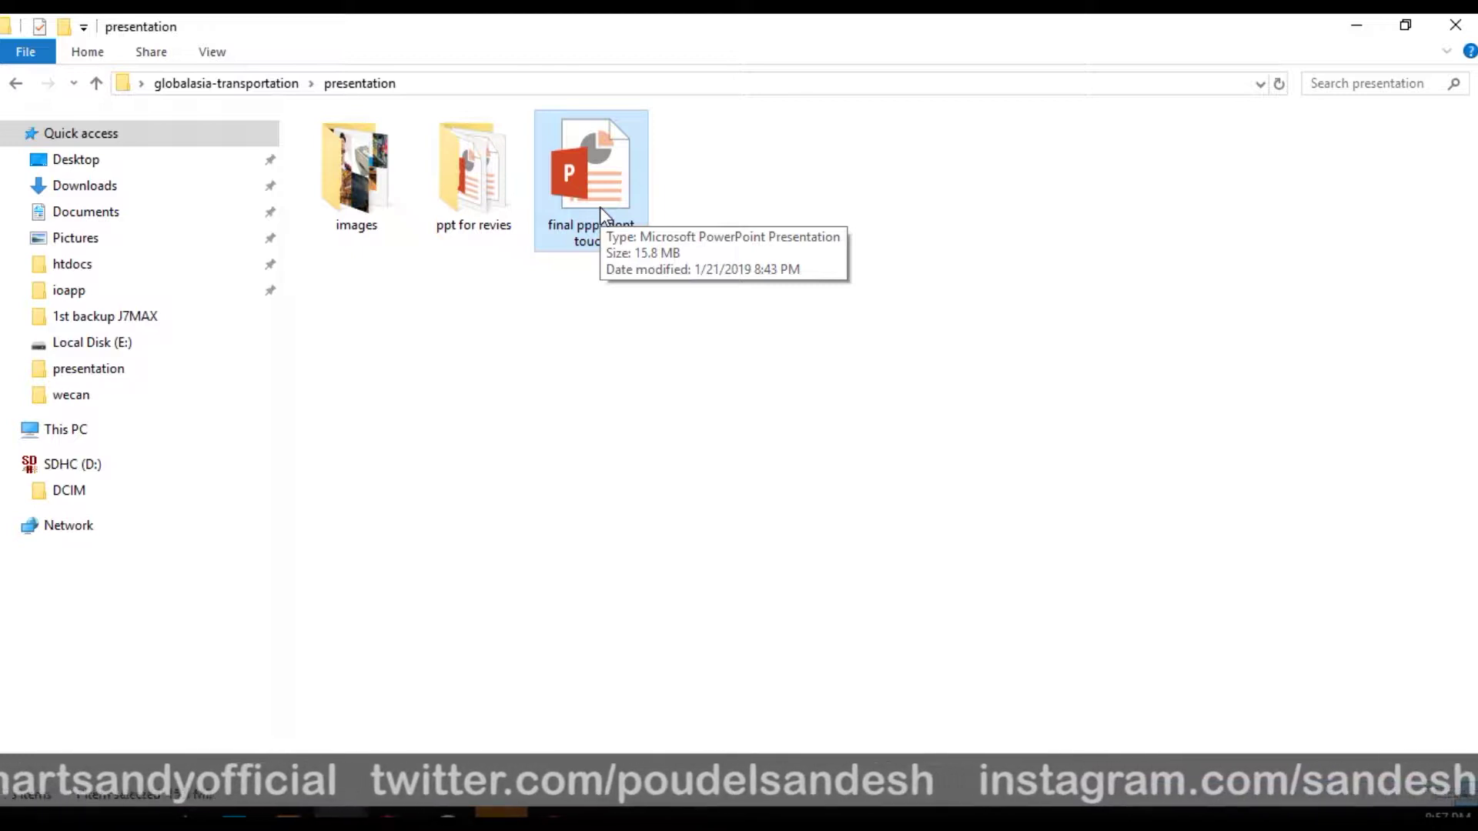
{"action": "left_click", "coordinate": [569, 810]}
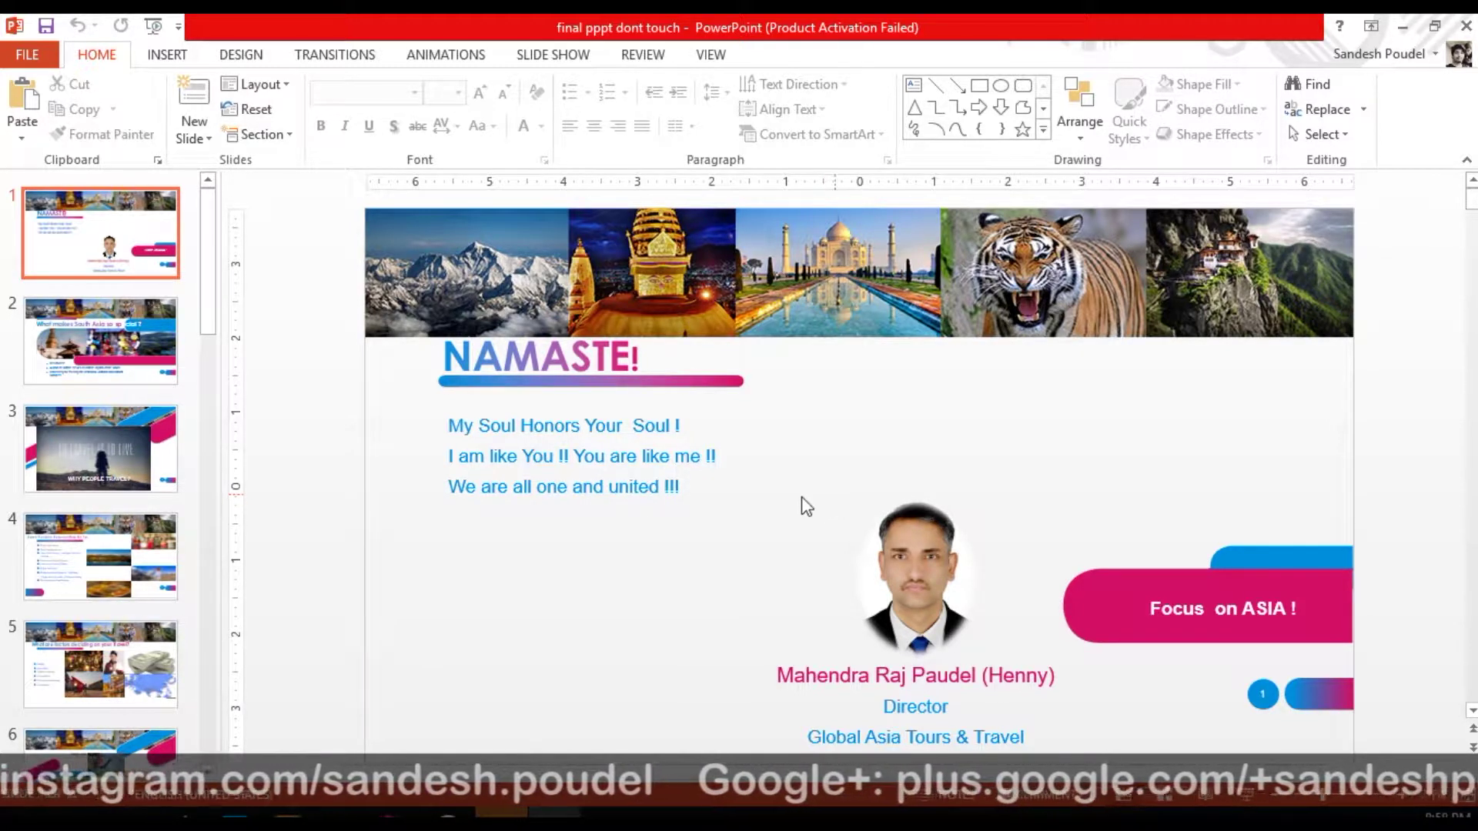
Step: Compress the portrait picture on slide 1 for E-mail (96 ppi), applying it only to this picture and deleting cropped areas
{"action": "left_click", "coordinate": [115, 425]}
{"action": "left_click", "coordinate": [100, 231]}
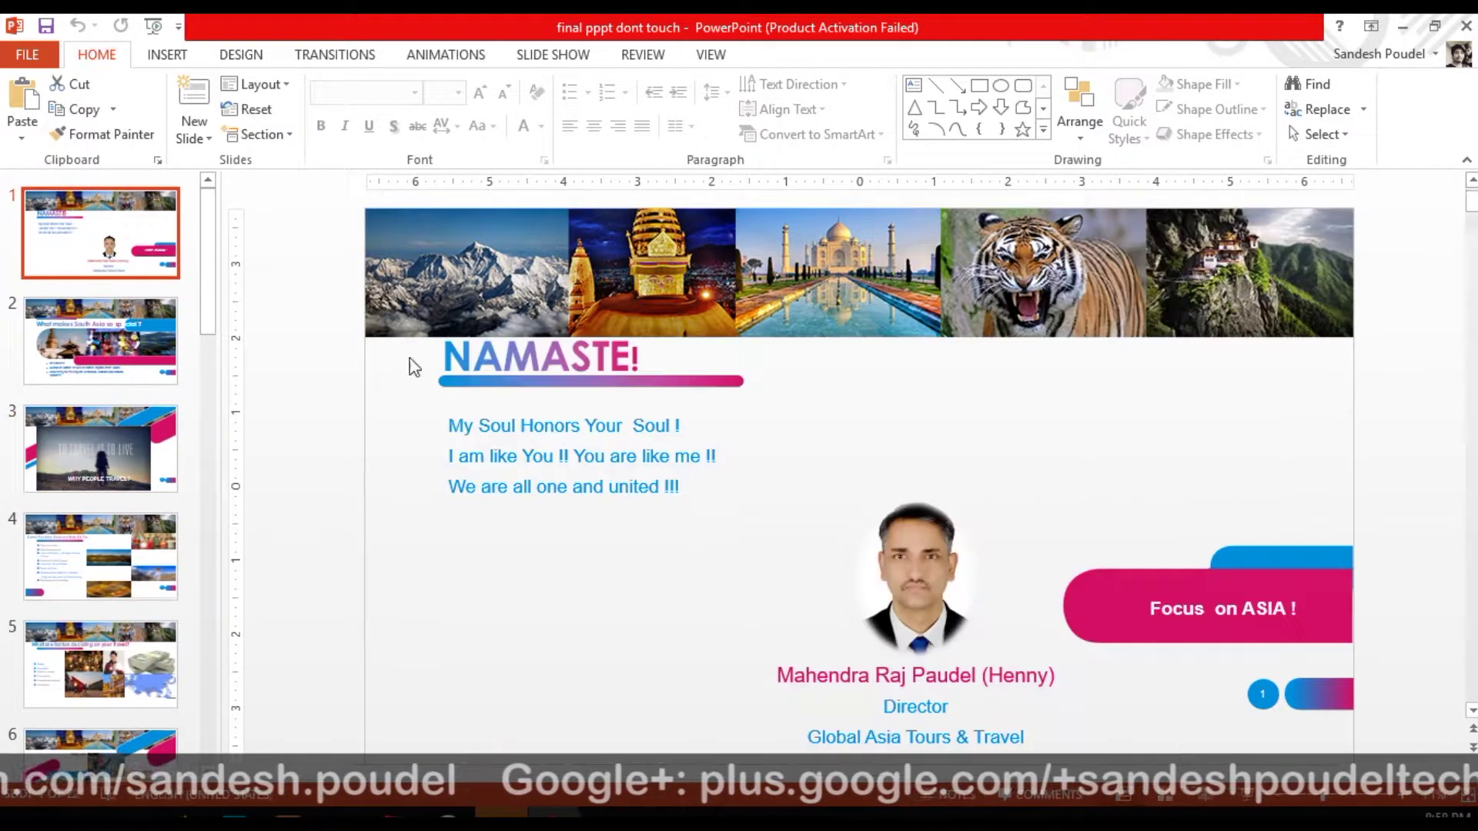
{"action": "left_click", "coordinate": [913, 571]}
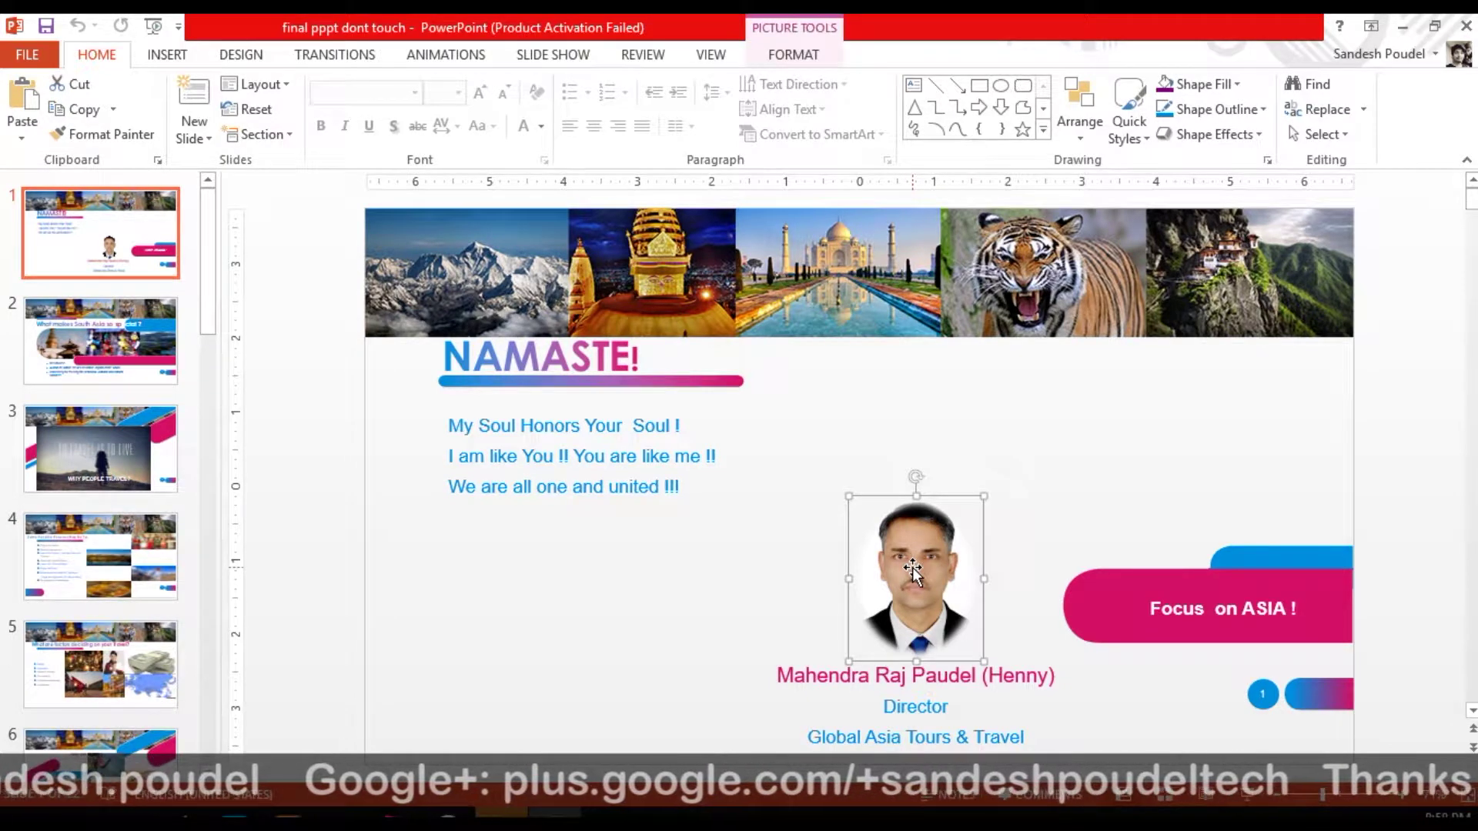
{"action": "double_click", "coordinate": [914, 571]}
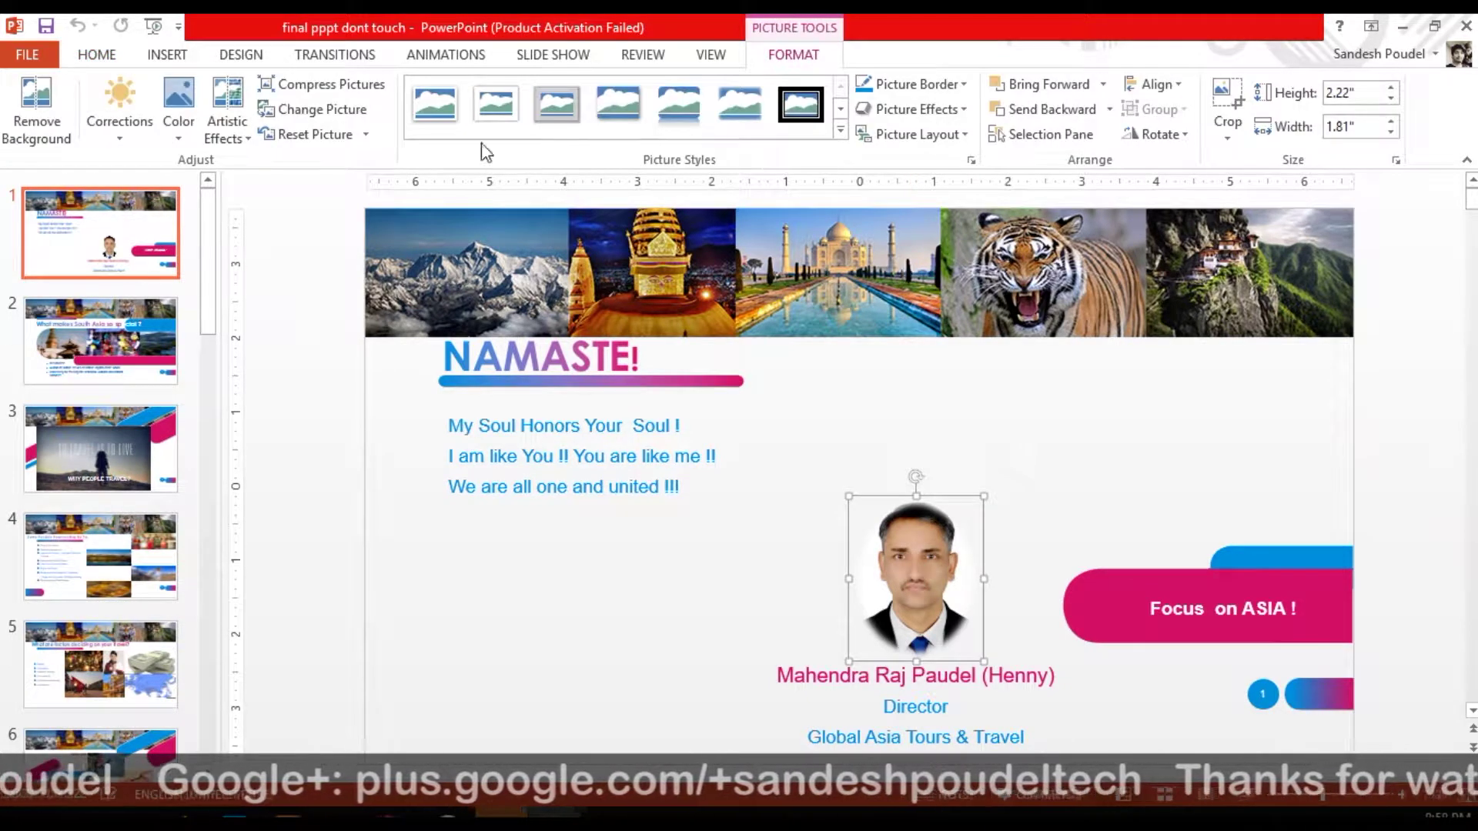
{"action": "left_click", "coordinate": [331, 85]}
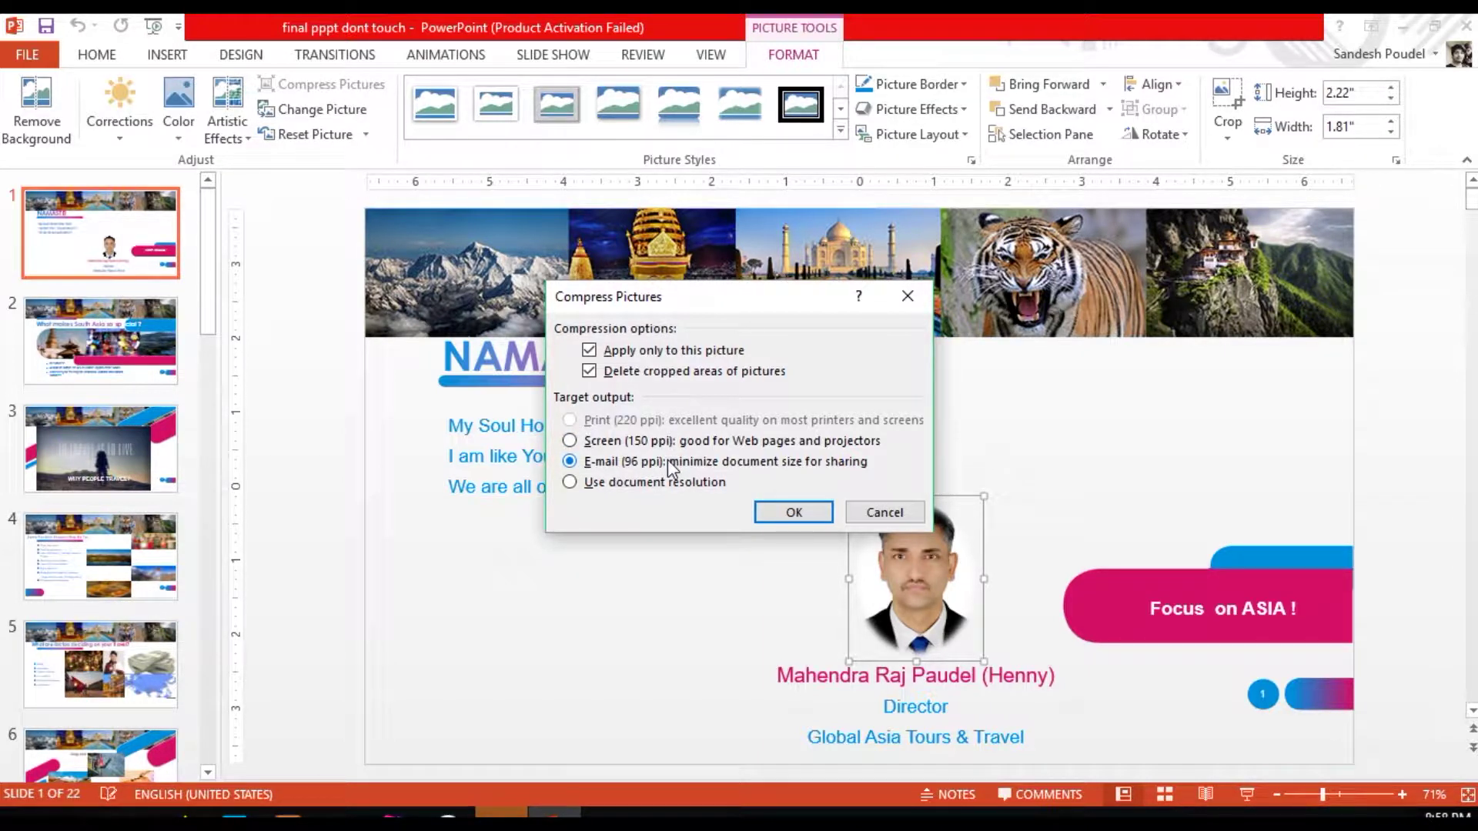
{"action": "left_click", "coordinate": [793, 513]}
{"action": "left_click", "coordinate": [100, 351]}
{"action": "double_click", "coordinate": [851, 494]}
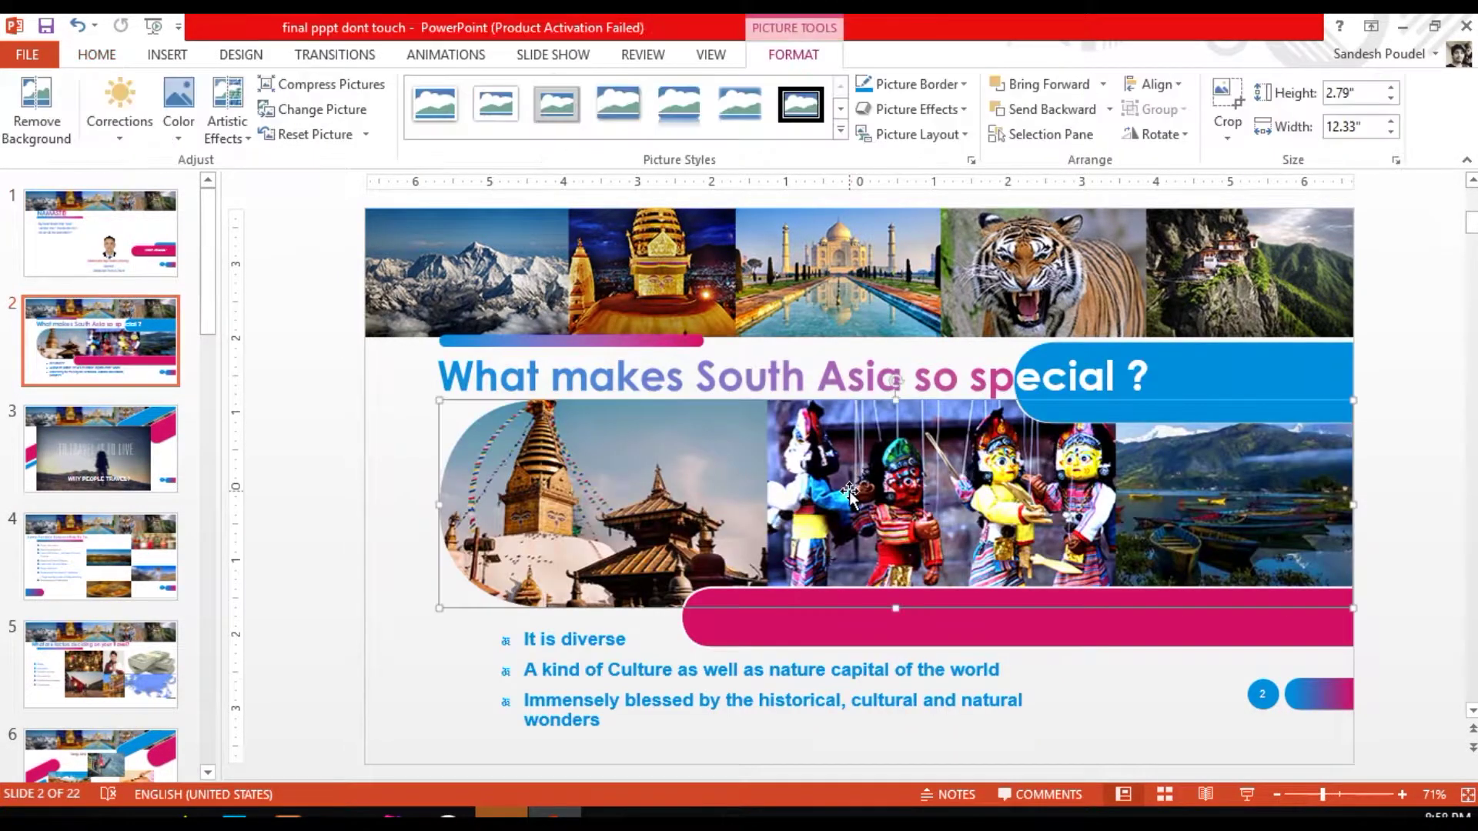
{"action": "left_click", "coordinate": [345, 87]}
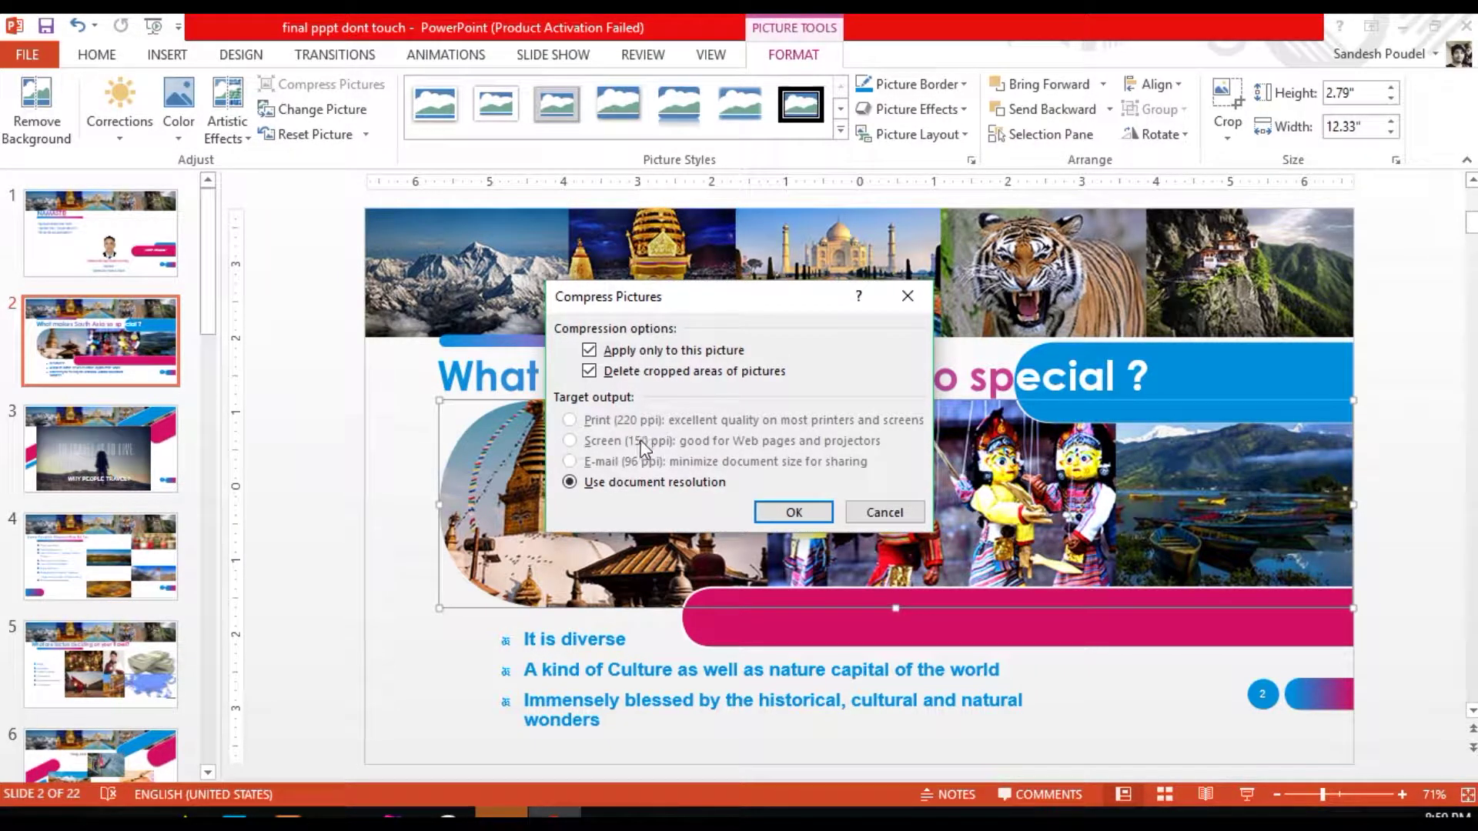
{"action": "left_click", "coordinate": [885, 512]}
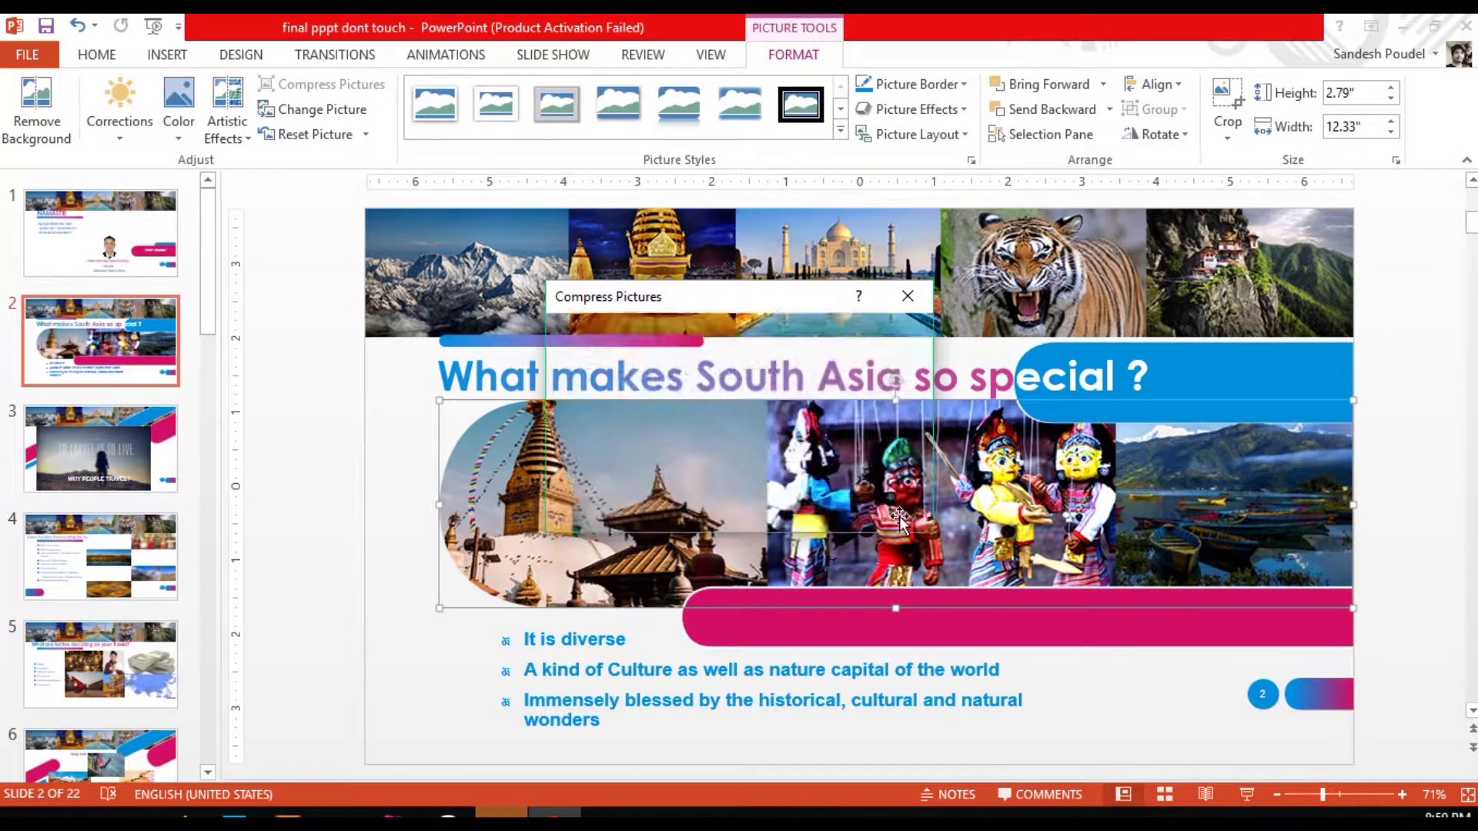
{"action": "left_click_drag", "start_coordinate": [836, 474], "coordinate": [866, 504]}
{"action": "key", "text": "ctrl+z"}
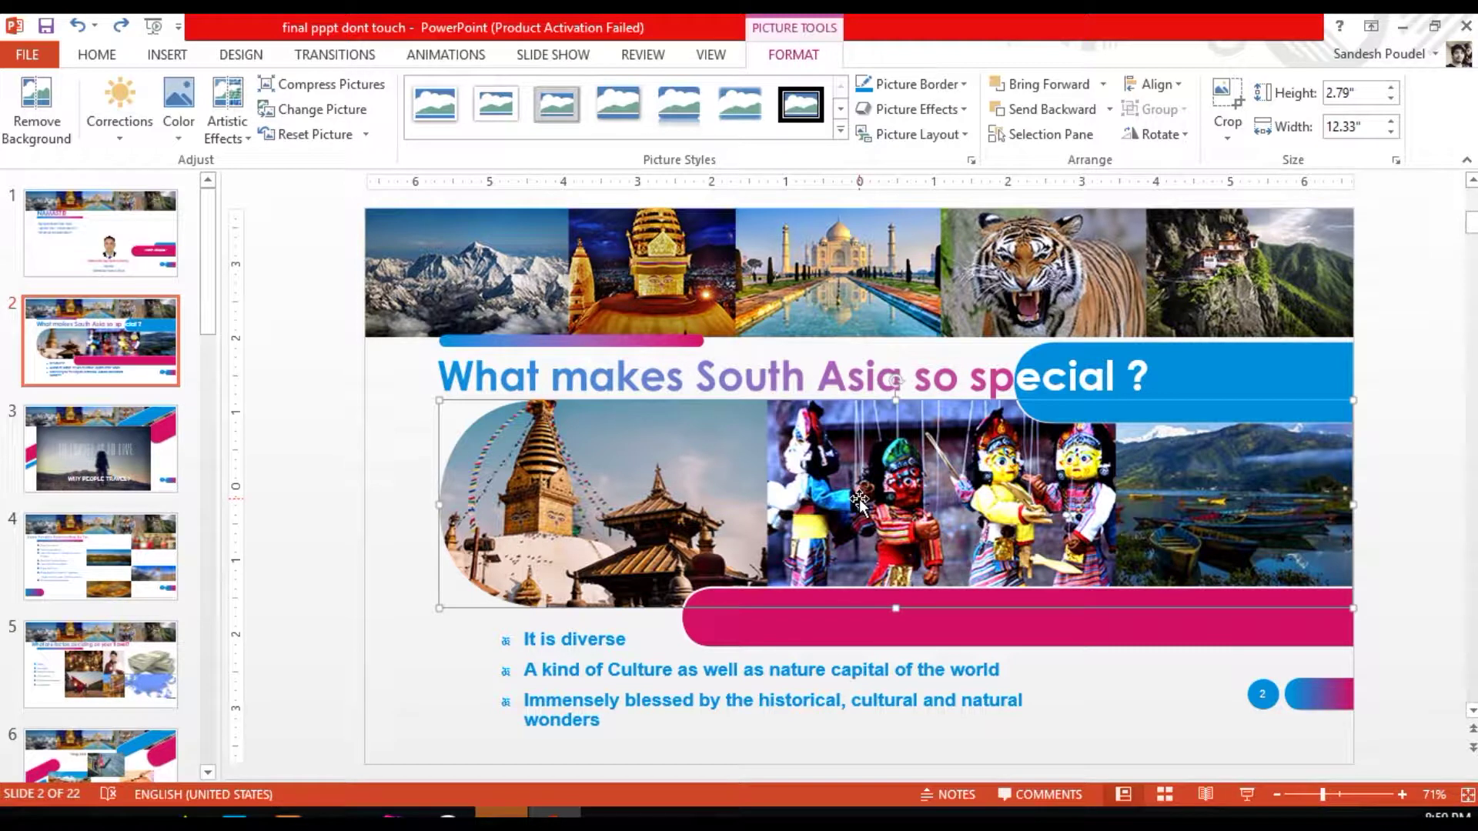
Step: Compress the hiker picture on slide 3 with the E-mail (96 ppi) target, deleting its cropped areas
{"action": "left_click", "coordinate": [47, 462]}
{"action": "left_click", "coordinate": [755, 485]}
{"action": "left_click", "coordinate": [756, 485]}
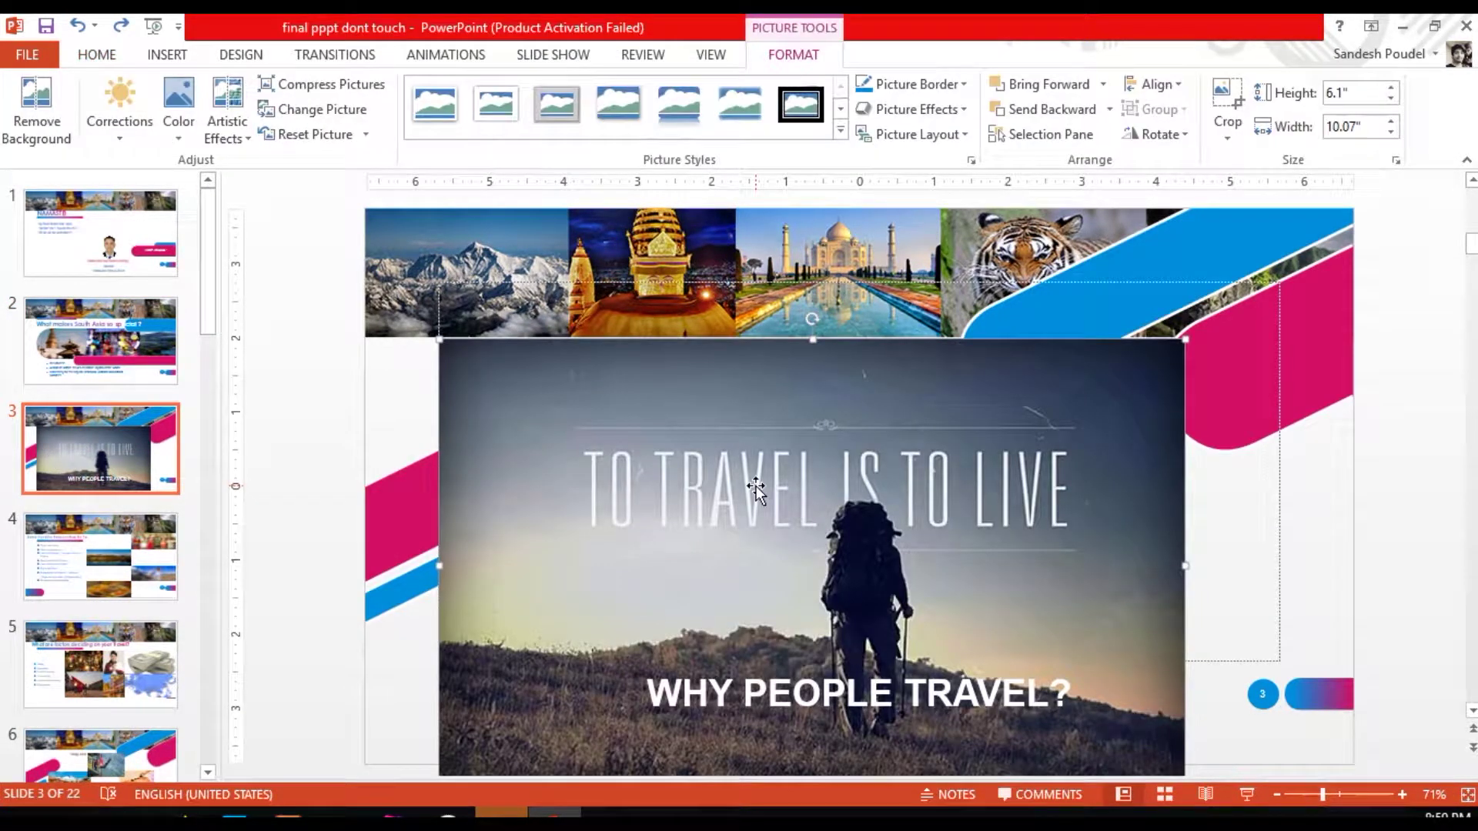
{"action": "left_click", "coordinate": [320, 84]}
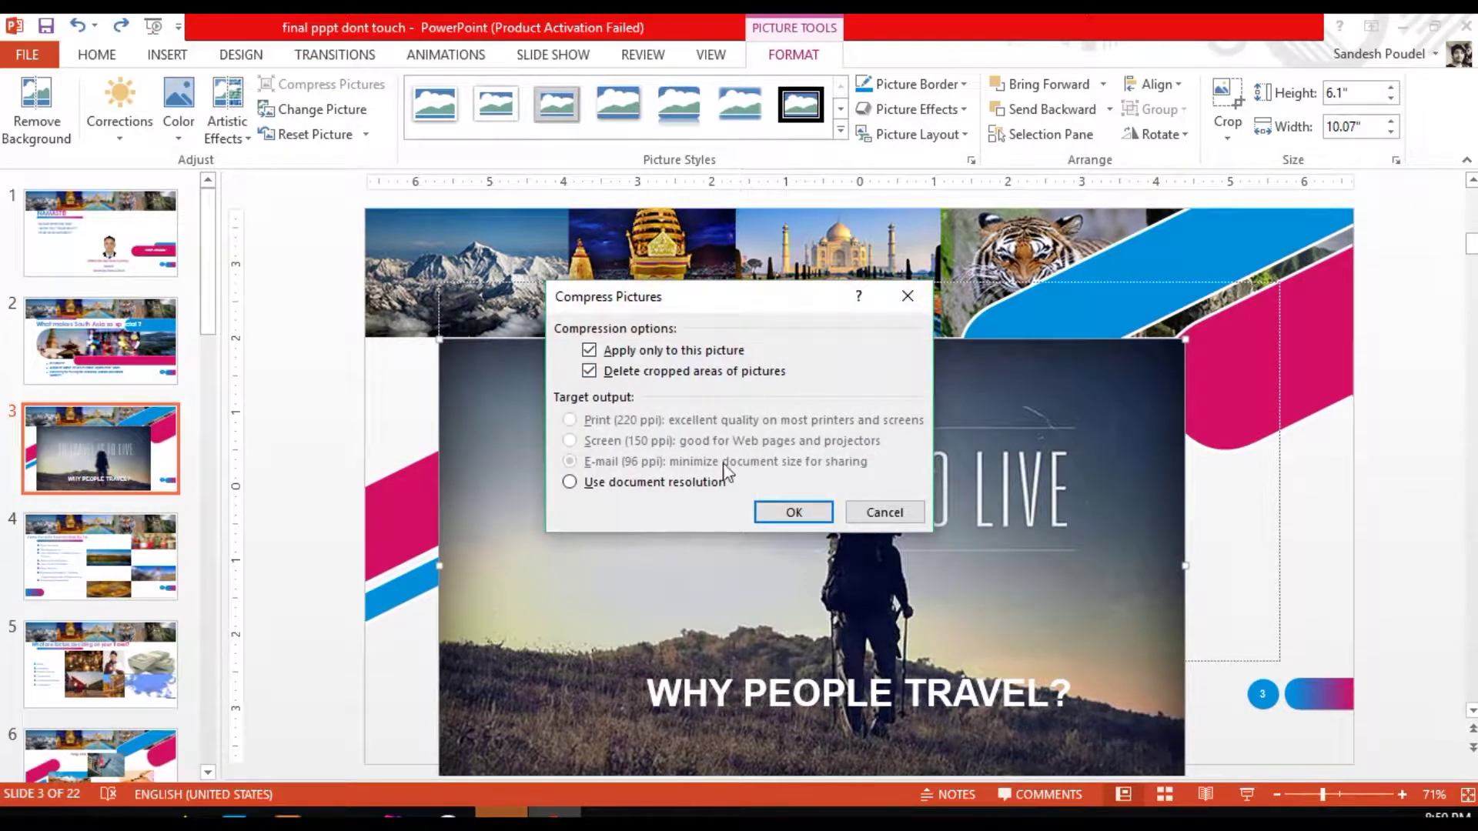
{"action": "left_click", "coordinate": [794, 512]}
Step: Try to select the pictures inside the table on slide 4
{"action": "left_click", "coordinate": [131, 556]}
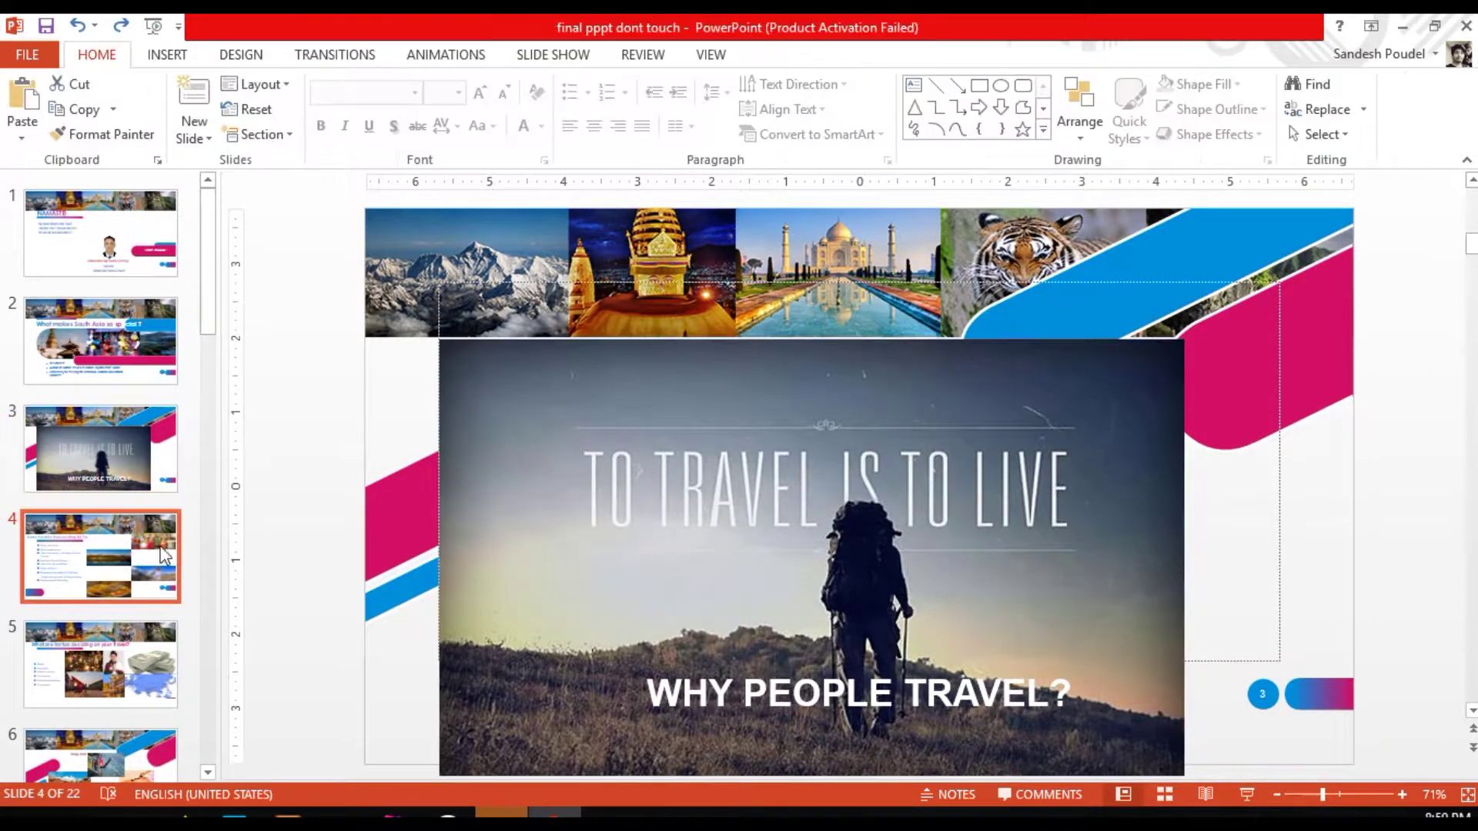
{"action": "left_click", "coordinate": [902, 495]}
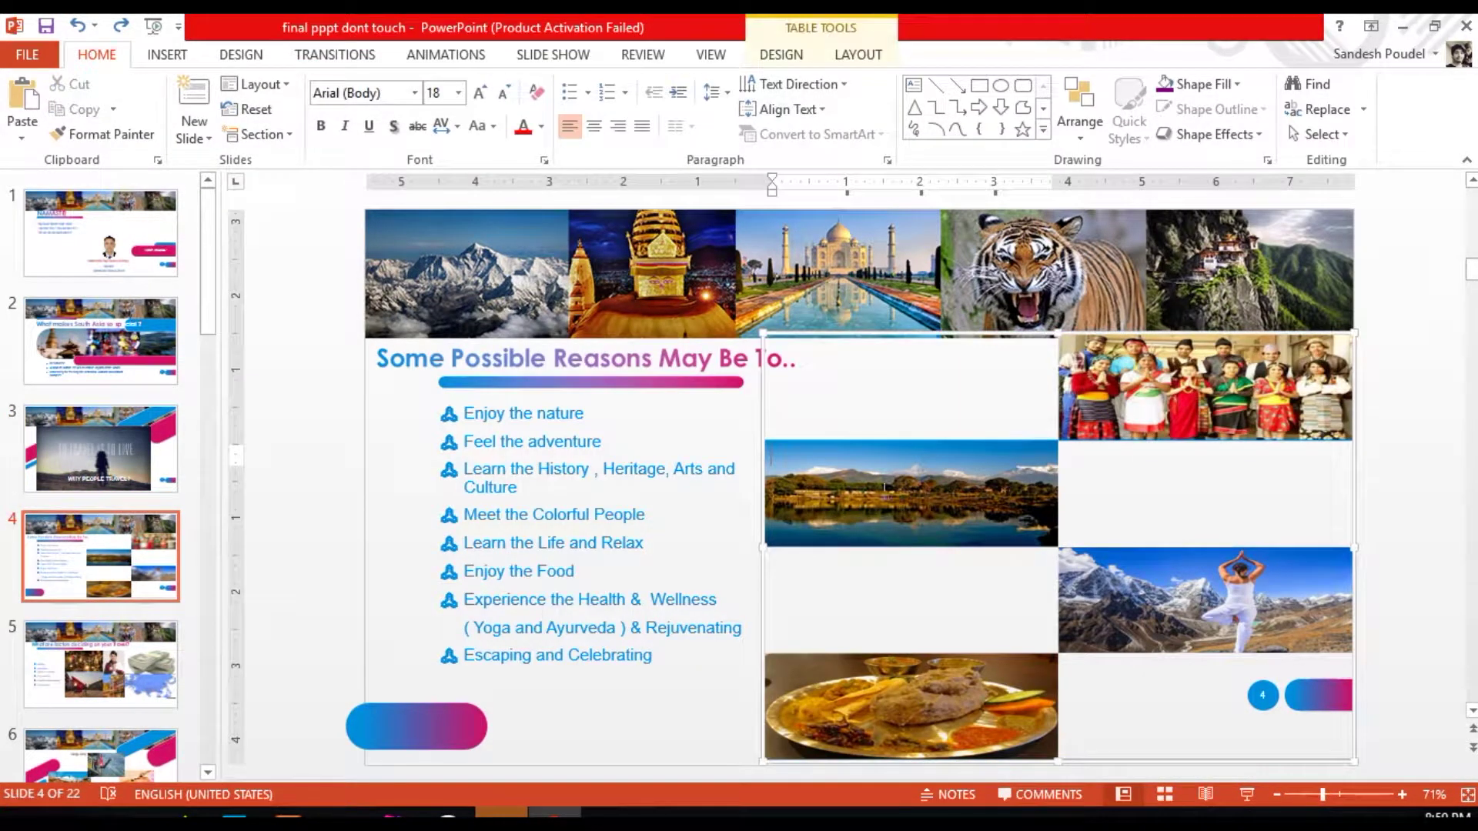
{"action": "left_click_drag", "start_coordinate": [940, 429], "coordinate": [1167, 646]}
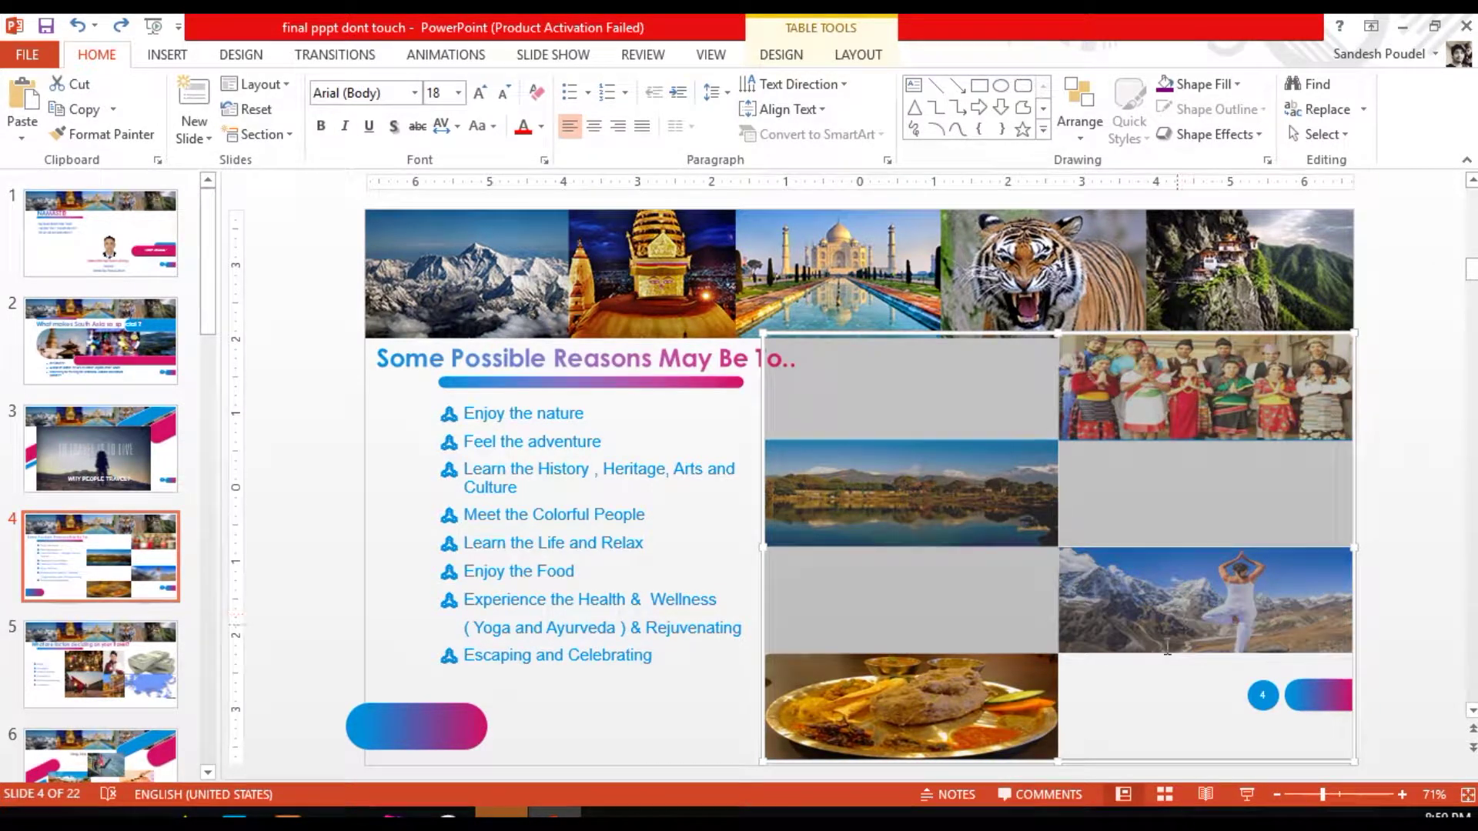
{"action": "left_click", "coordinate": [1138, 703]}
{"action": "left_click", "coordinate": [917, 587]}
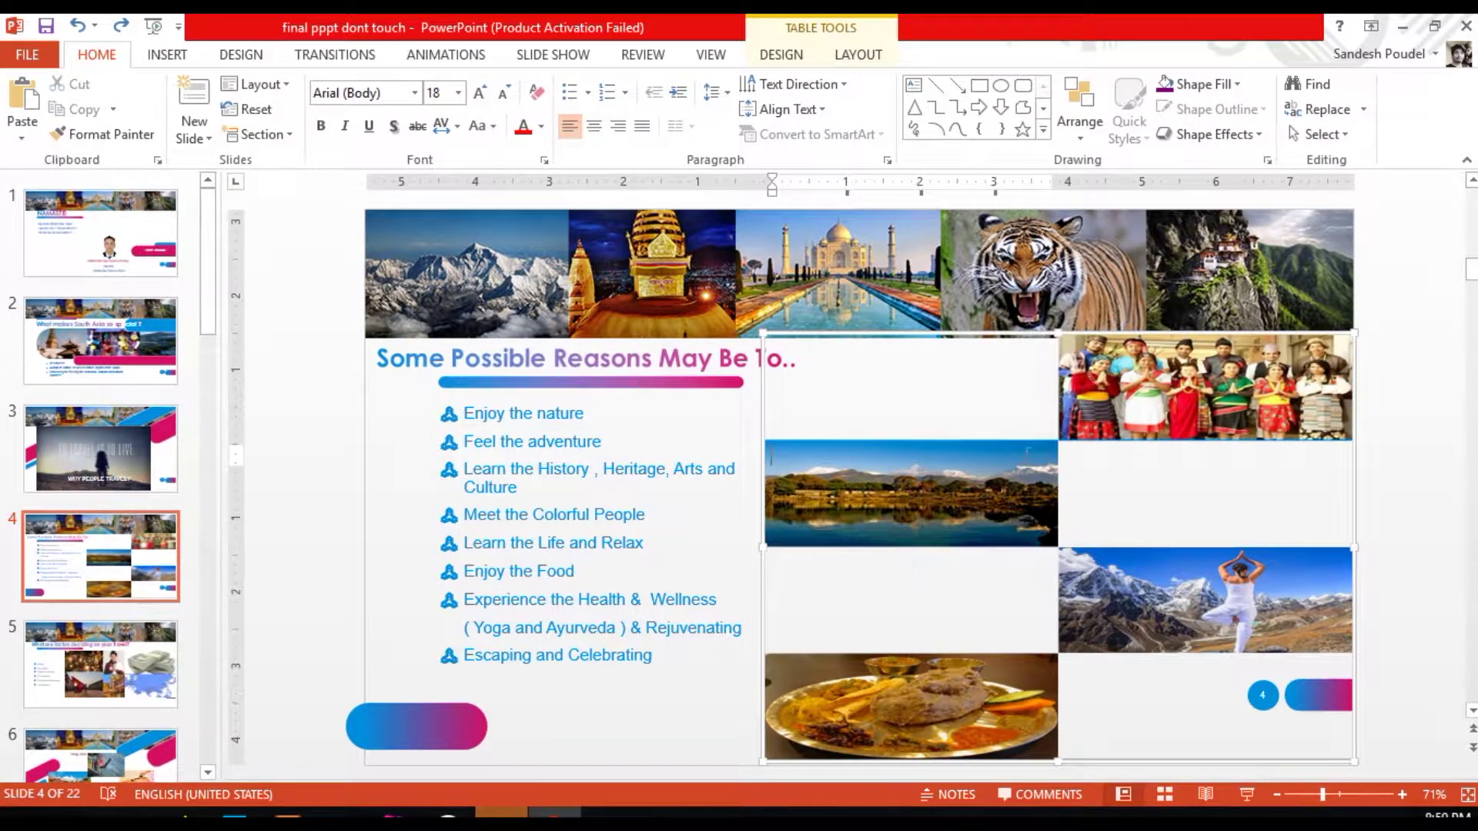
{"action": "left_click", "coordinate": [1141, 401]}
{"action": "left_click", "coordinate": [887, 398]}
{"action": "left_click", "coordinate": [955, 469]}
{"action": "left_click", "coordinate": [1090, 562]}
{"action": "left_click", "coordinate": [908, 712]}
{"action": "left_click", "coordinate": [1200, 370]}
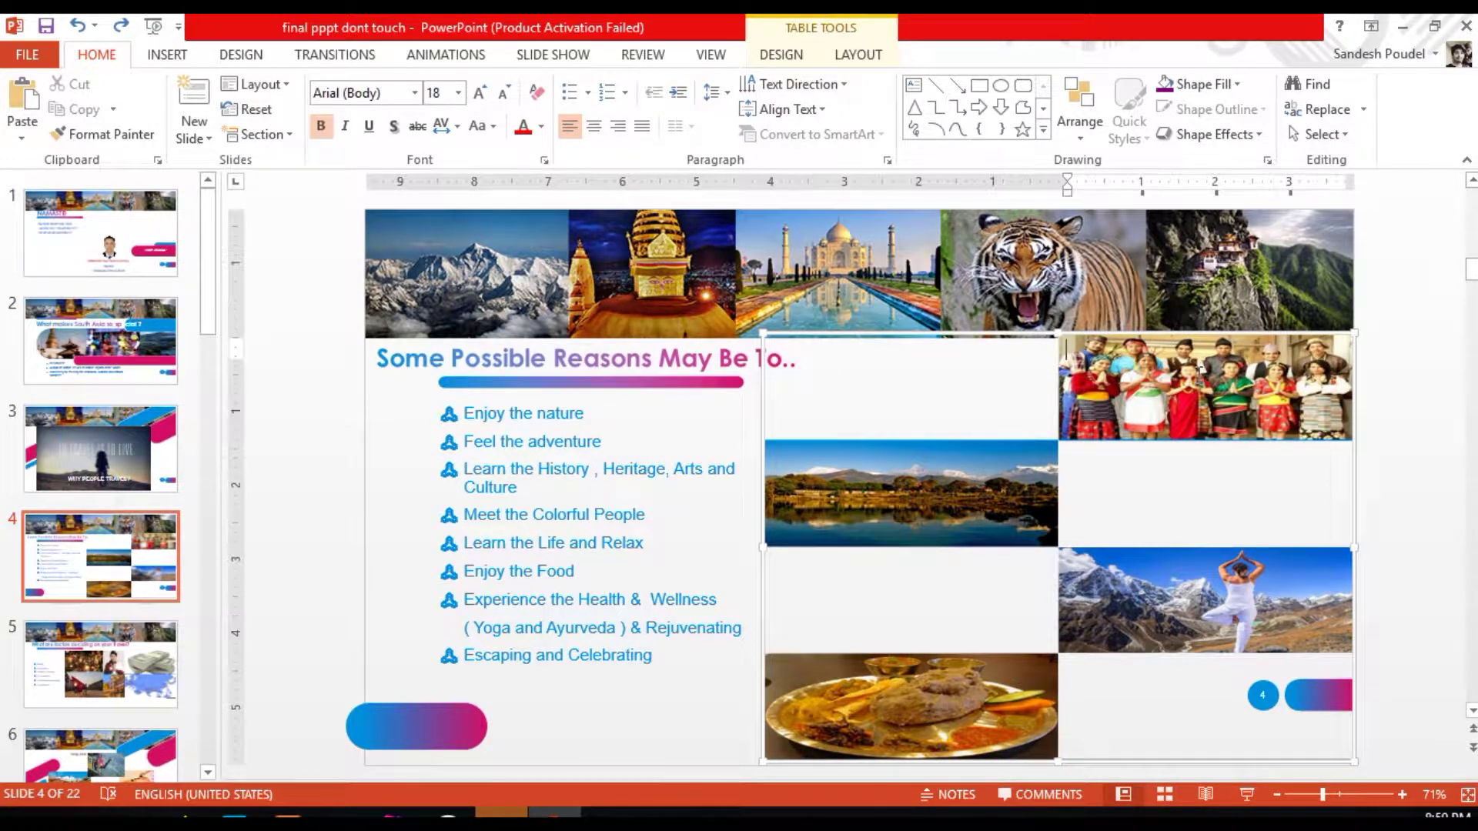
Step: Compress the picture collage on slide 5 at the document resolution, applying it only to this picture and deleting cropped areas
{"action": "left_click", "coordinate": [100, 664]}
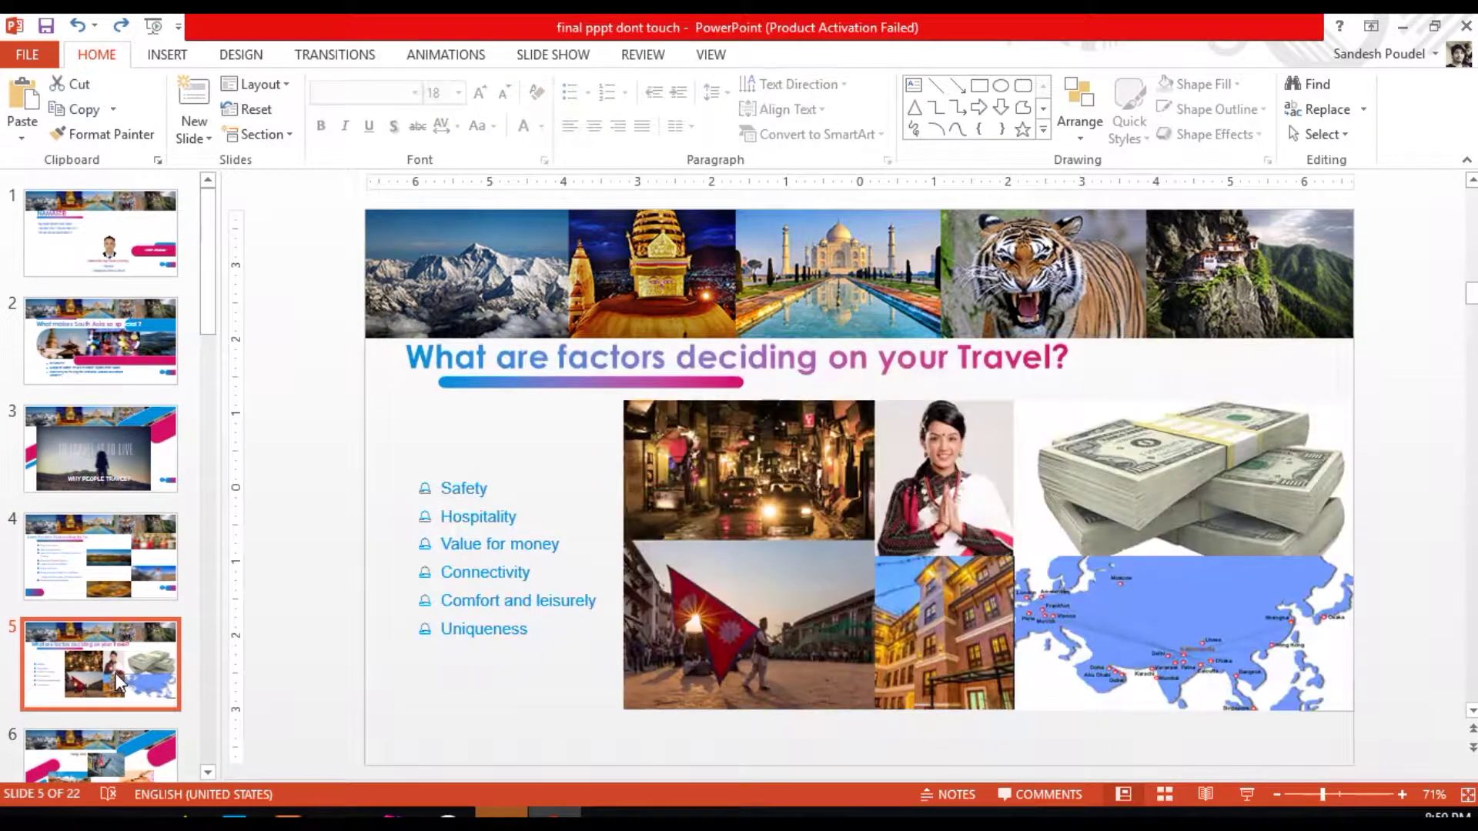
{"action": "left_click", "coordinate": [799, 458]}
{"action": "left_click_drag", "start_coordinate": [799, 459], "coordinate": [550, 514]}
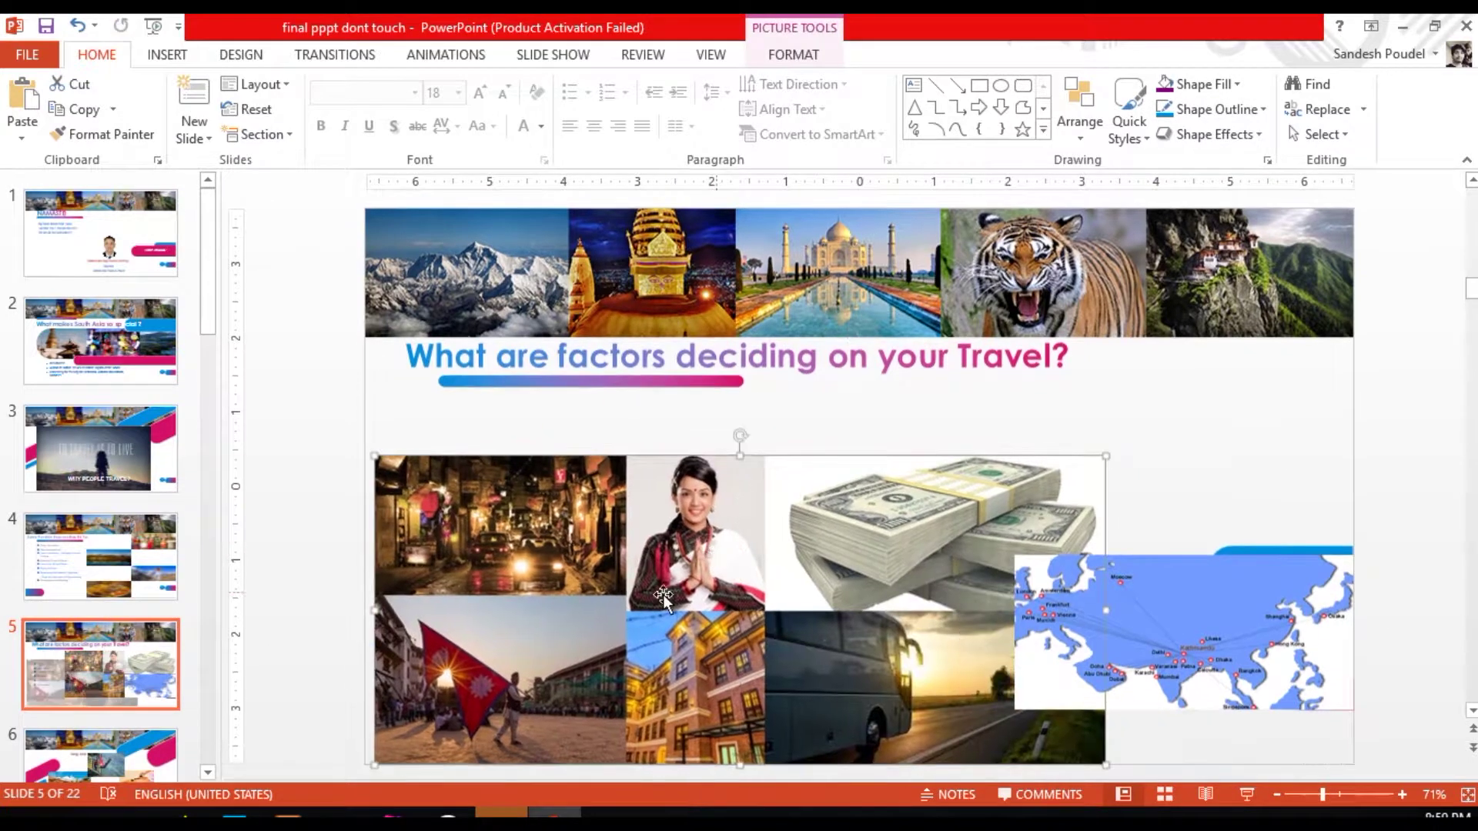
{"action": "key", "text": "ctrl+z"}
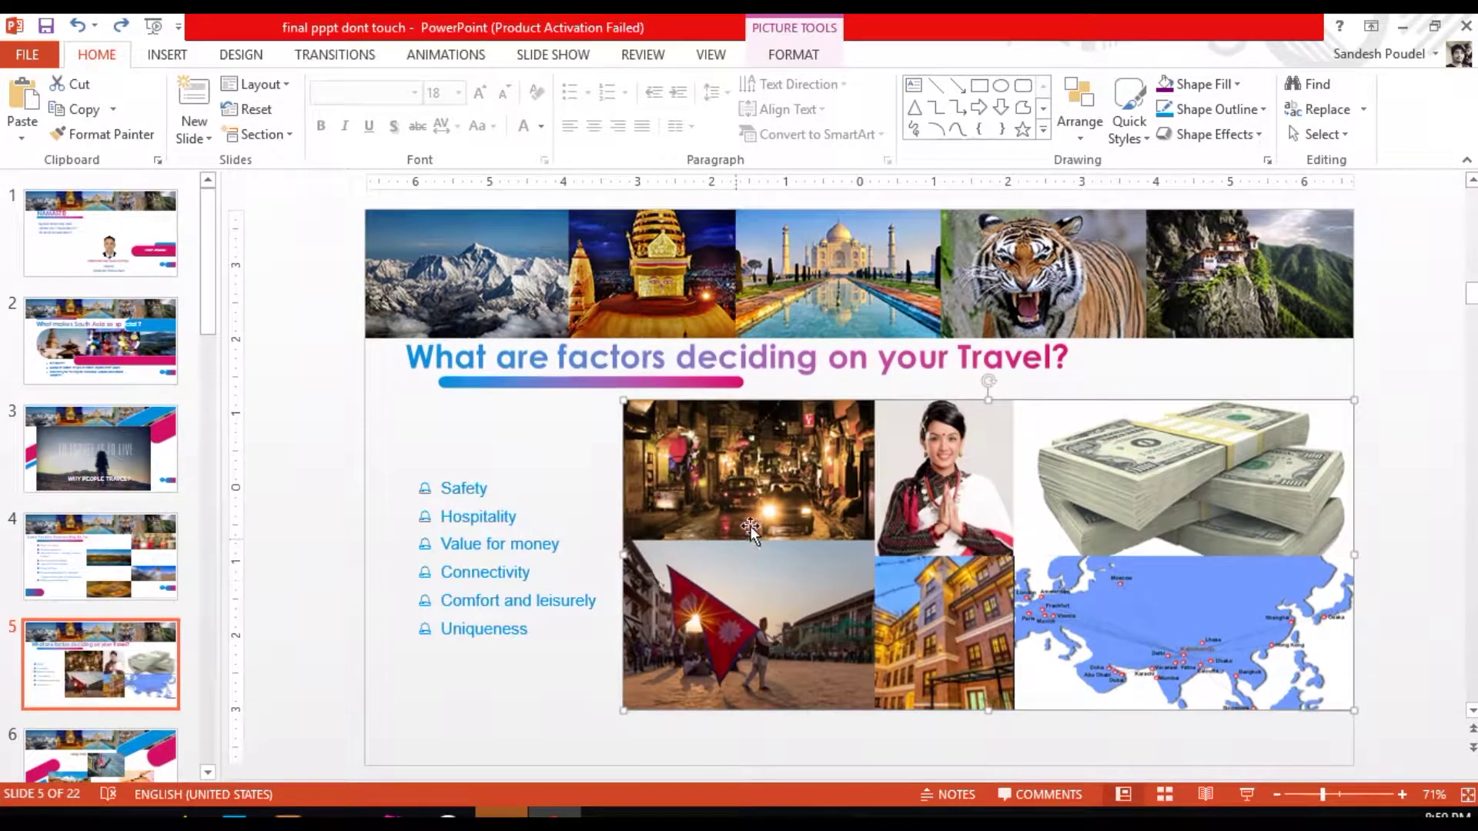
{"action": "left_click", "coordinate": [794, 54]}
{"action": "left_click", "coordinate": [299, 84]}
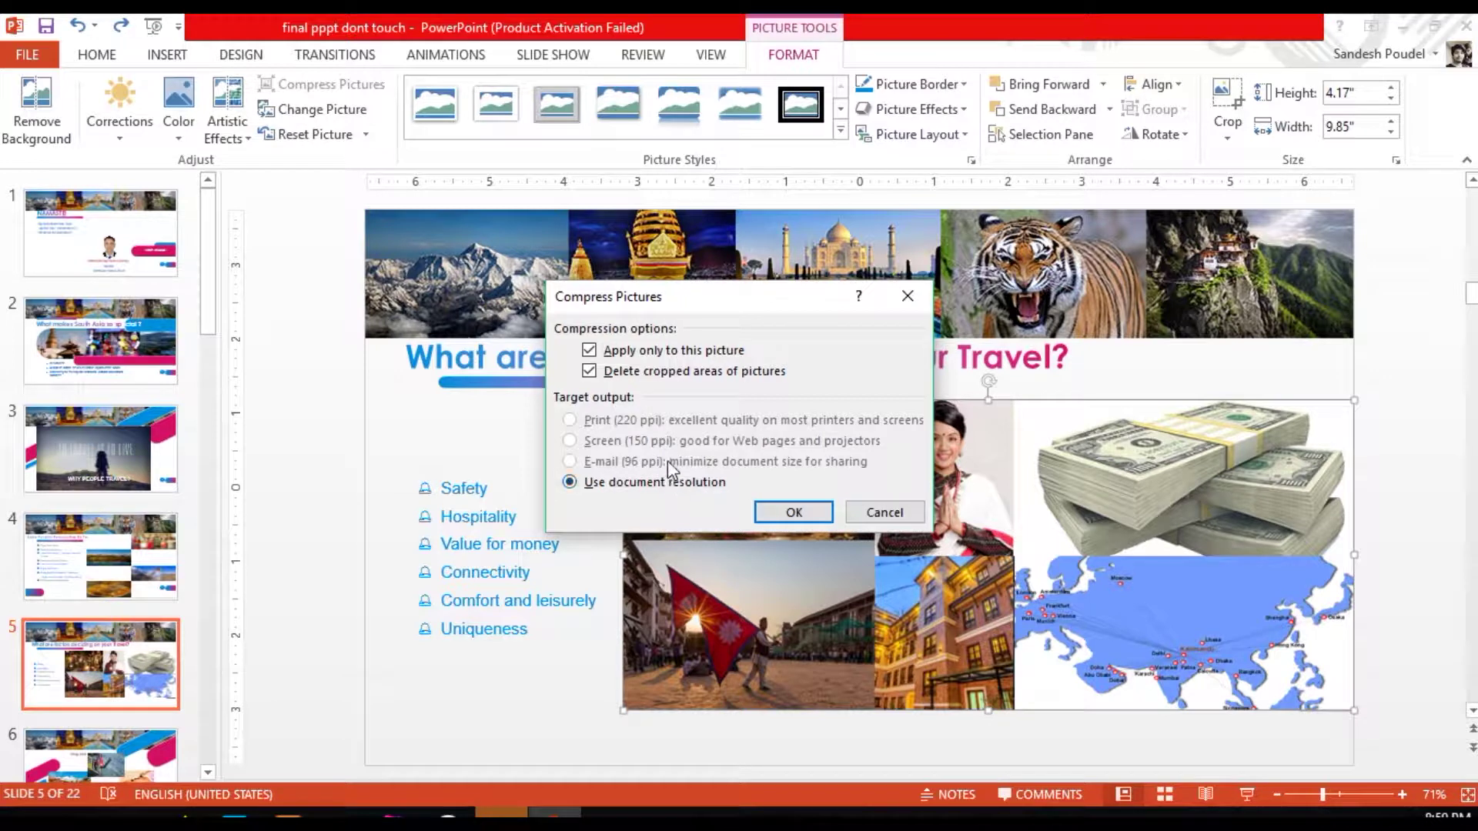
{"action": "left_click", "coordinate": [797, 514]}
Step: Compress the activities collage and the wellness massage picture on slide 6 for E-mail (96 ppi), deleting their cropped areas
{"action": "left_click", "coordinate": [96, 655]}
{"action": "scroll", "coordinate": [87, 588], "scroll_direction": "down", "scroll_amount": 3}
{"action": "left_click", "coordinate": [87, 570]}
{"action": "double_click", "coordinate": [820, 543]}
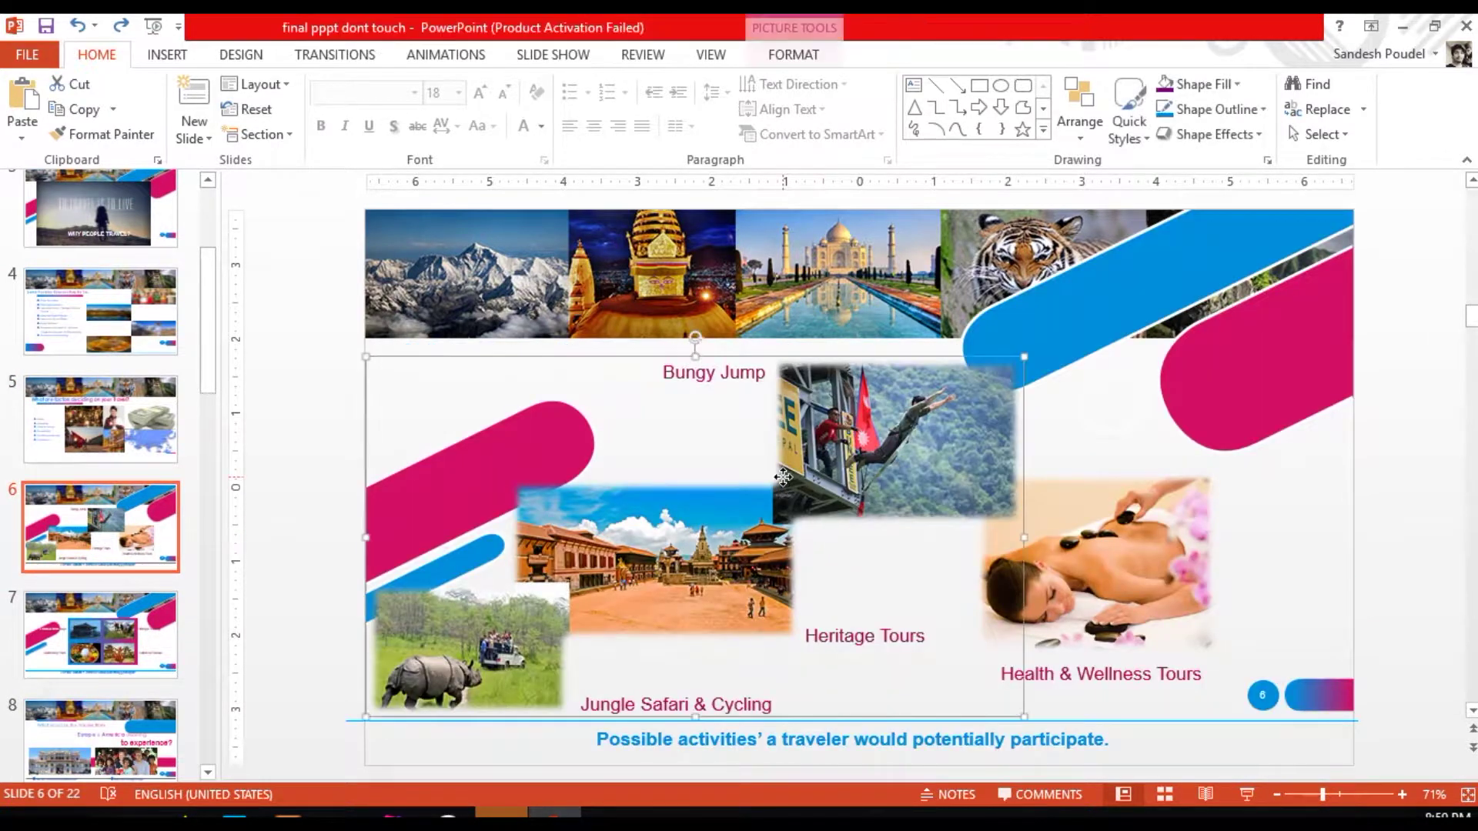
{"action": "left_click", "coordinate": [281, 84]}
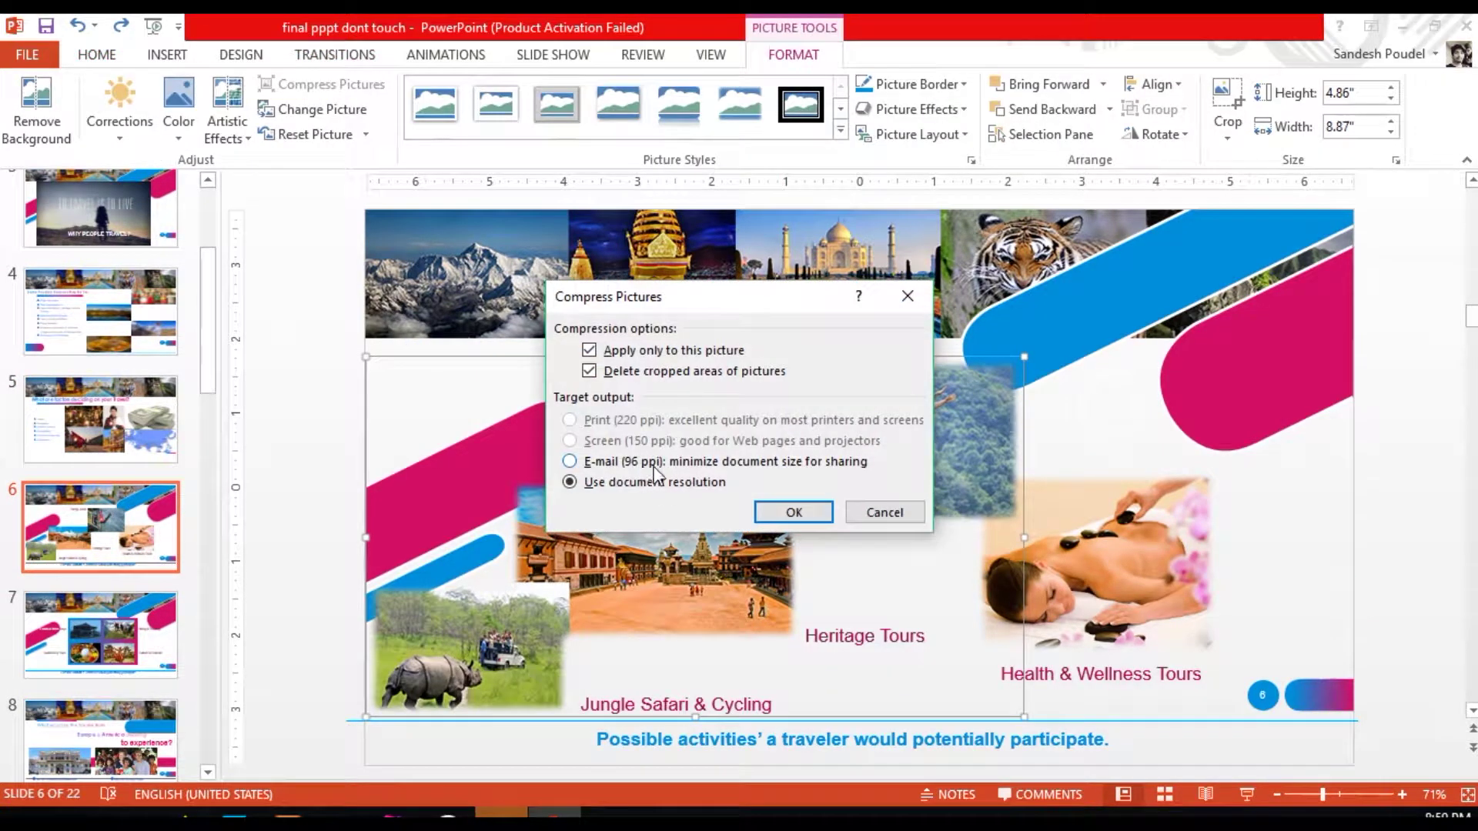
{"action": "left_click", "coordinate": [791, 511]}
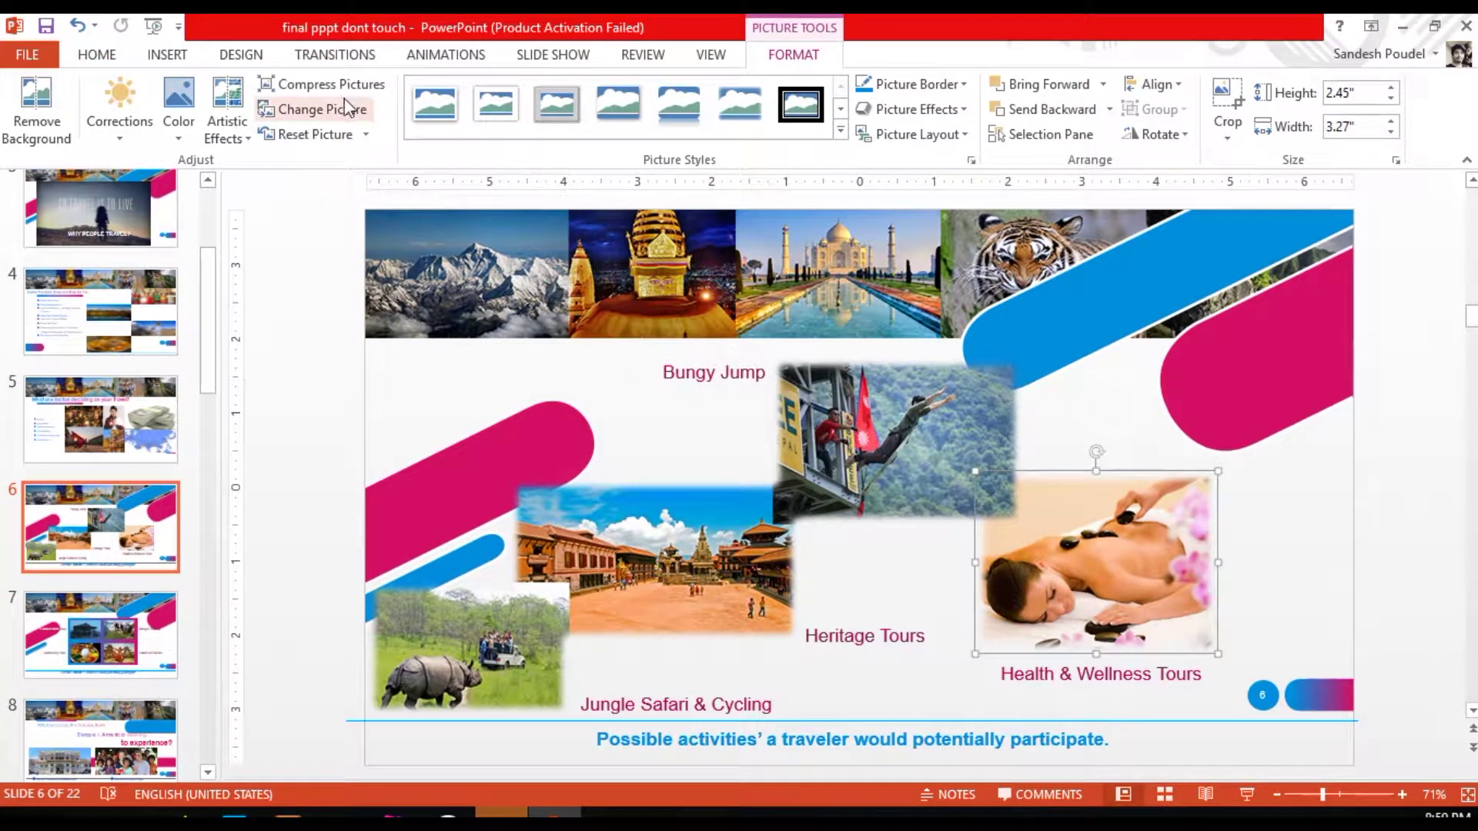
{"action": "left_click", "coordinate": [342, 86]}
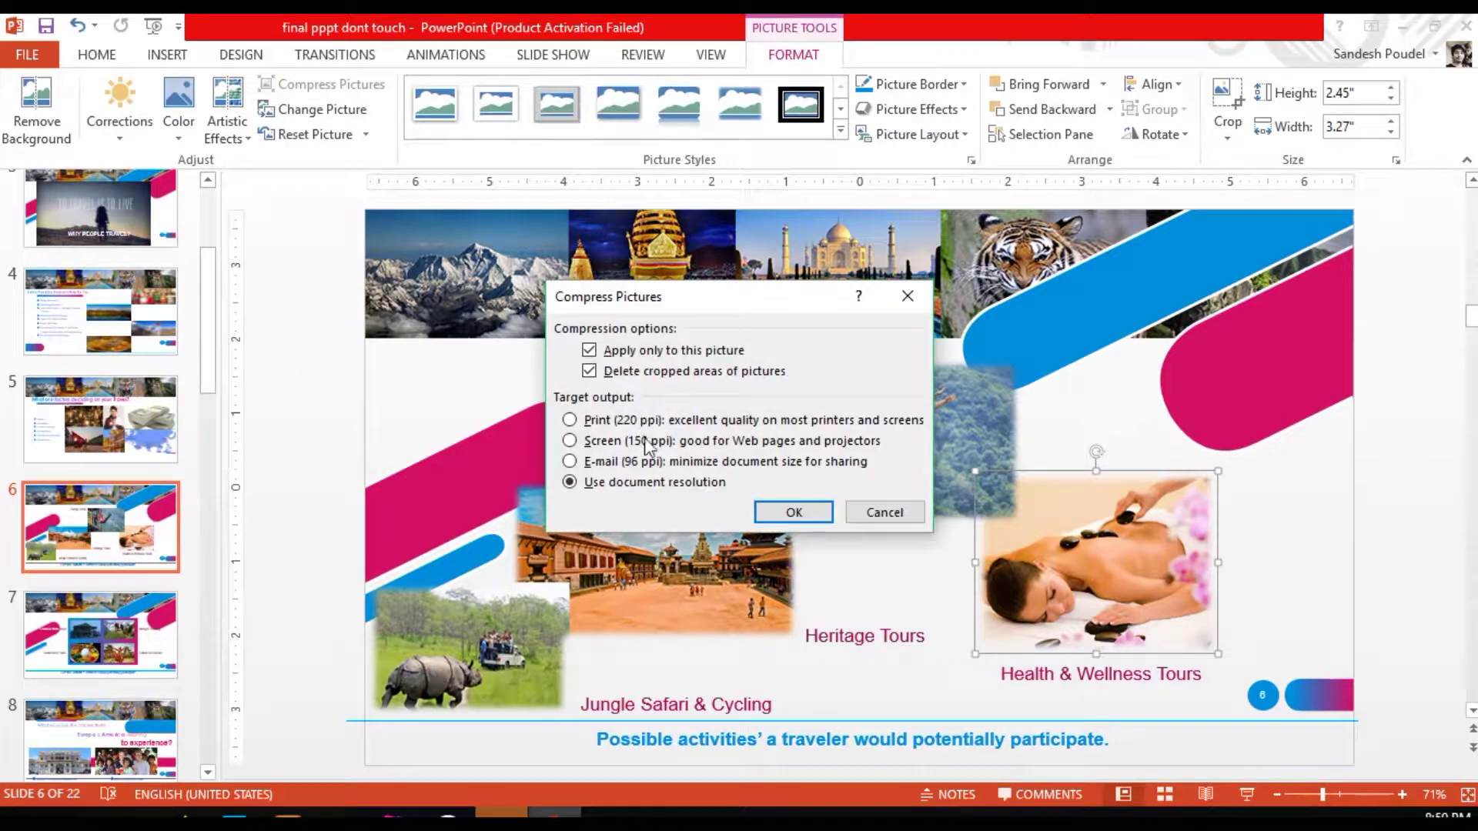
{"action": "left_click", "coordinate": [794, 512]}
Step: Compress the four framed activity pictures on slide 7 together for E-mail (96 ppi), deleting their cropped areas
{"action": "scroll", "coordinate": [111, 463], "scroll_direction": "down", "scroll_amount": 3}
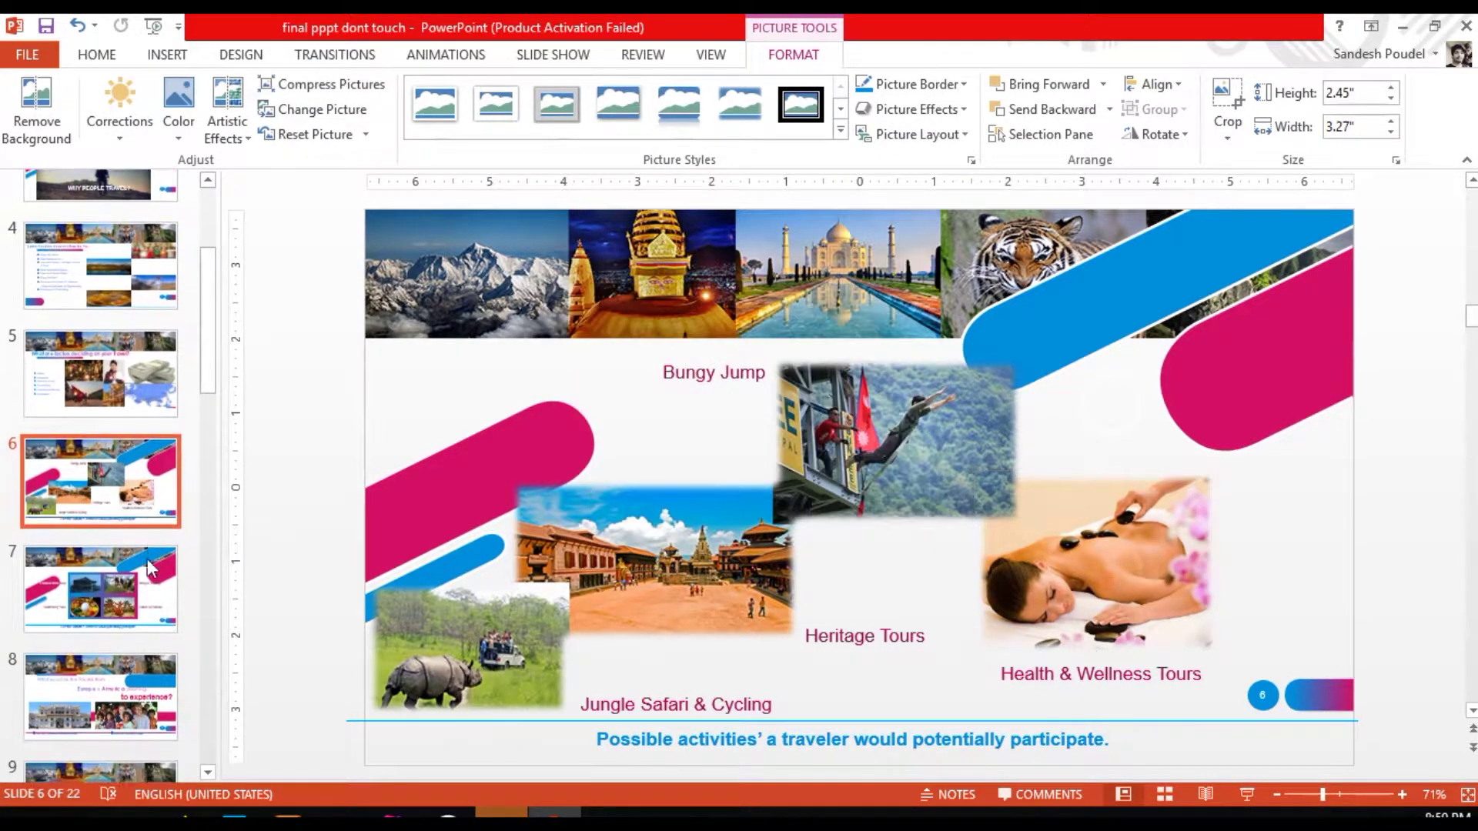
{"action": "left_click", "coordinate": [112, 464]}
{"action": "left_click", "coordinate": [851, 452]}
{"action": "left_click", "coordinate": [967, 461], "text": "shift"}
{"action": "left_click", "coordinate": [959, 608], "text": "shift"}
{"action": "left_click", "coordinate": [765, 605], "text": "shift"}
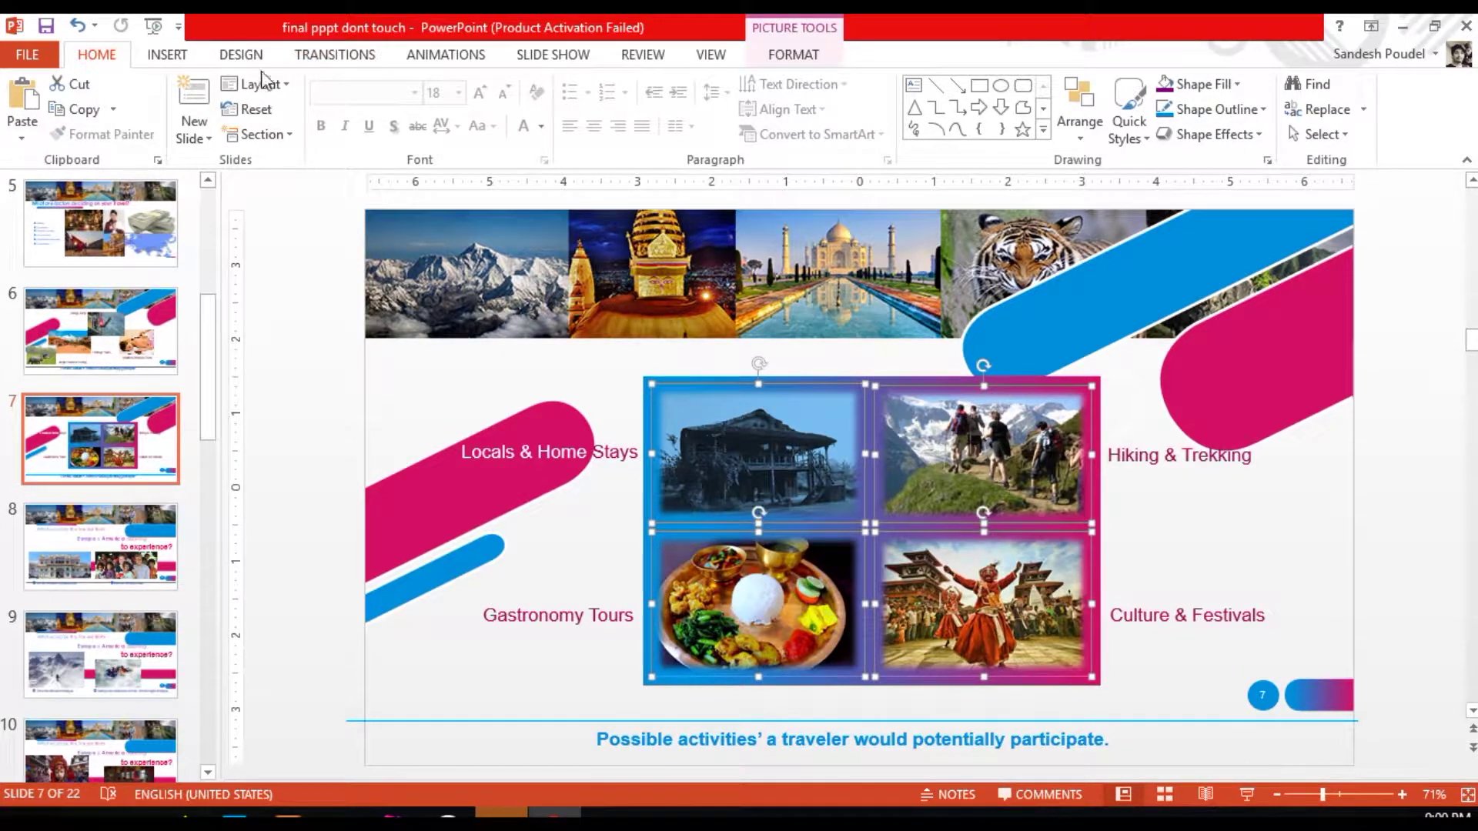
{"action": "left_click", "coordinate": [793, 56]}
{"action": "left_click", "coordinate": [320, 84]}
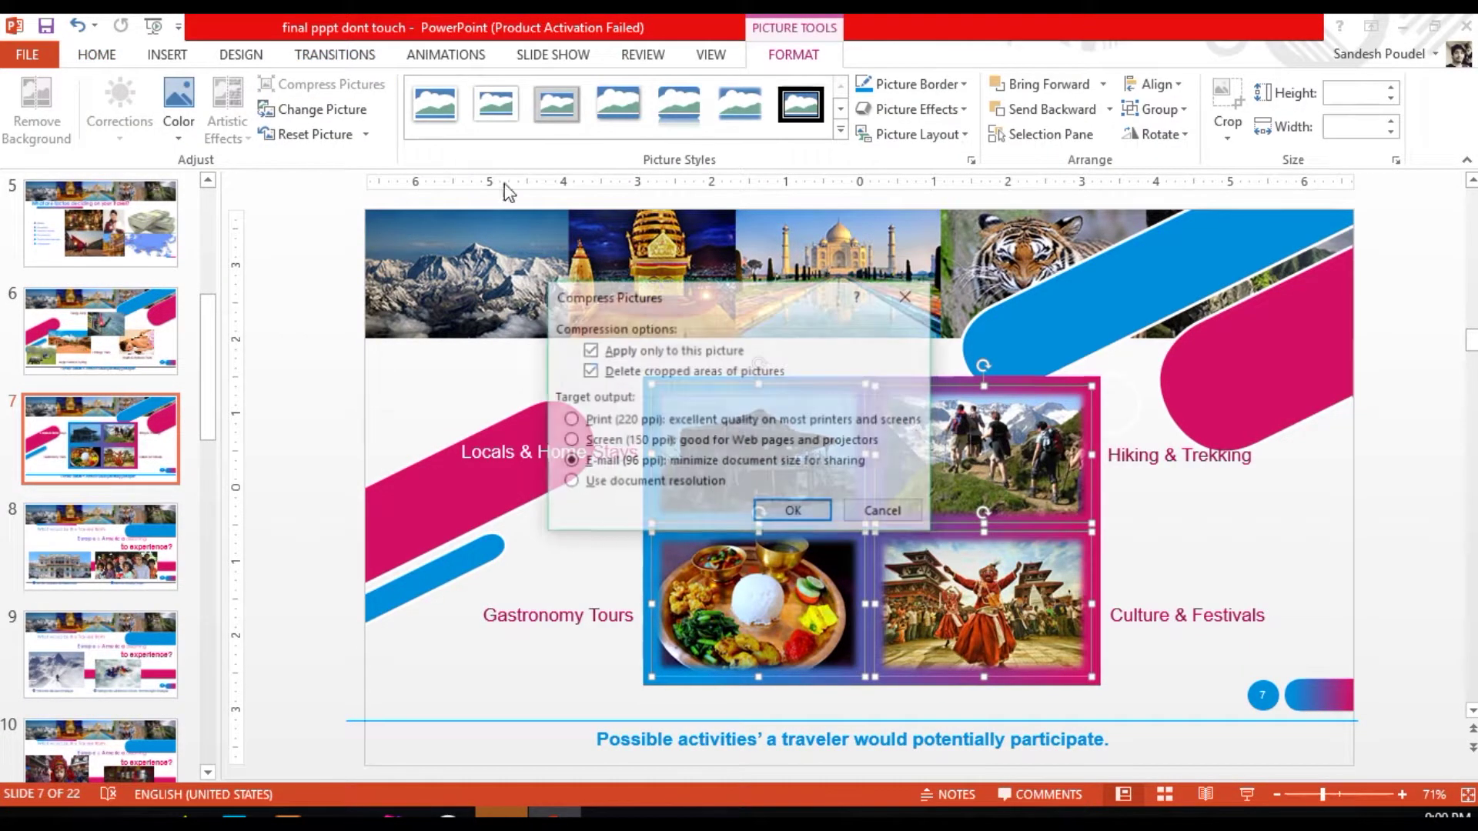
{"action": "left_click", "coordinate": [792, 512]}
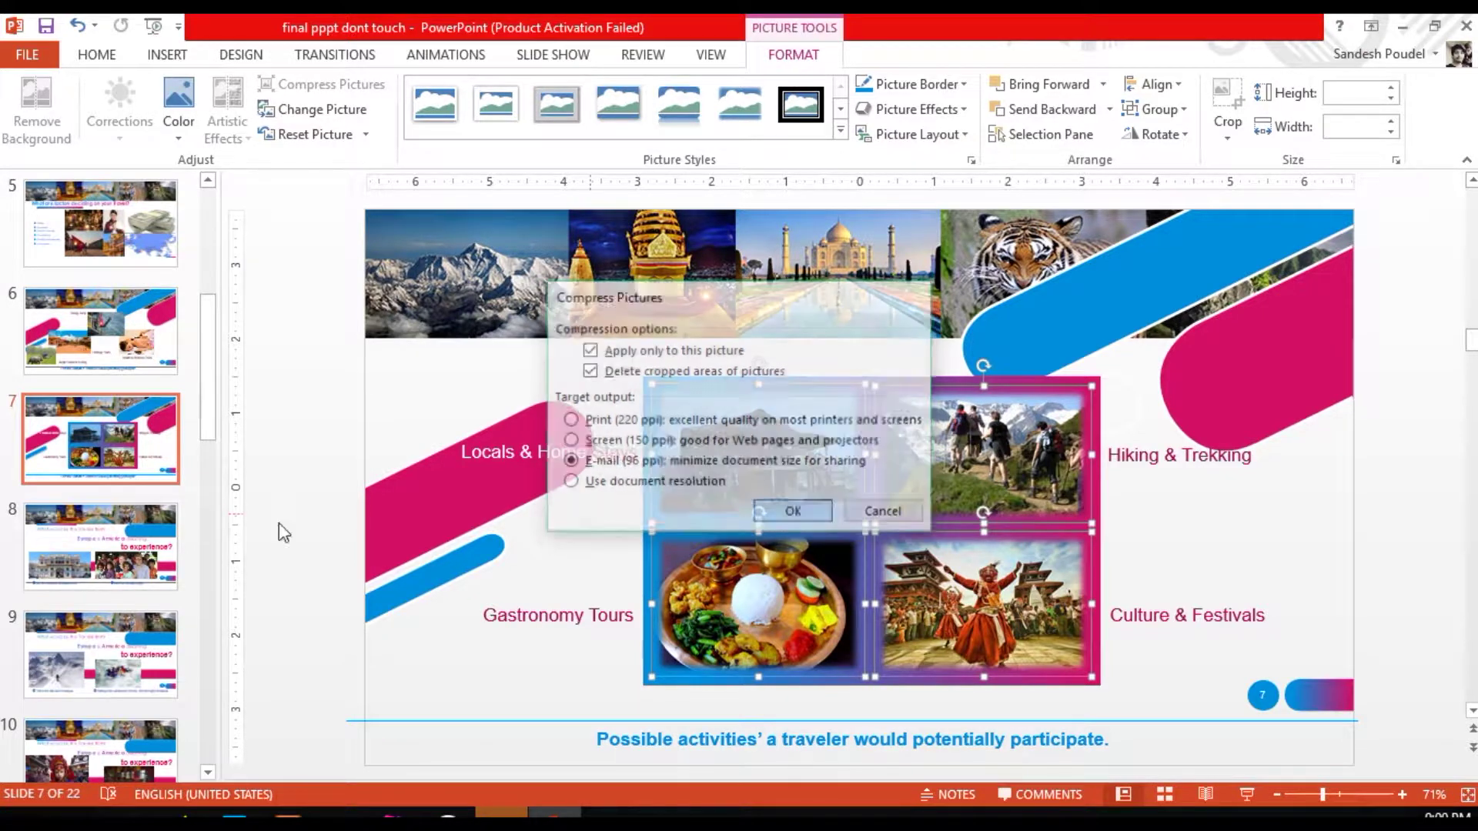
Step: Compress the monument and friendly-people pictures on slide 8 together for E-mail (96 ppi), deleting their cropped areas
{"action": "key", "text": "Page_Down"}
{"action": "double_click", "coordinate": [634, 606]}
{"action": "left_click", "coordinate": [1048, 600], "text": "shift"}
{"action": "left_click", "coordinate": [320, 84]}
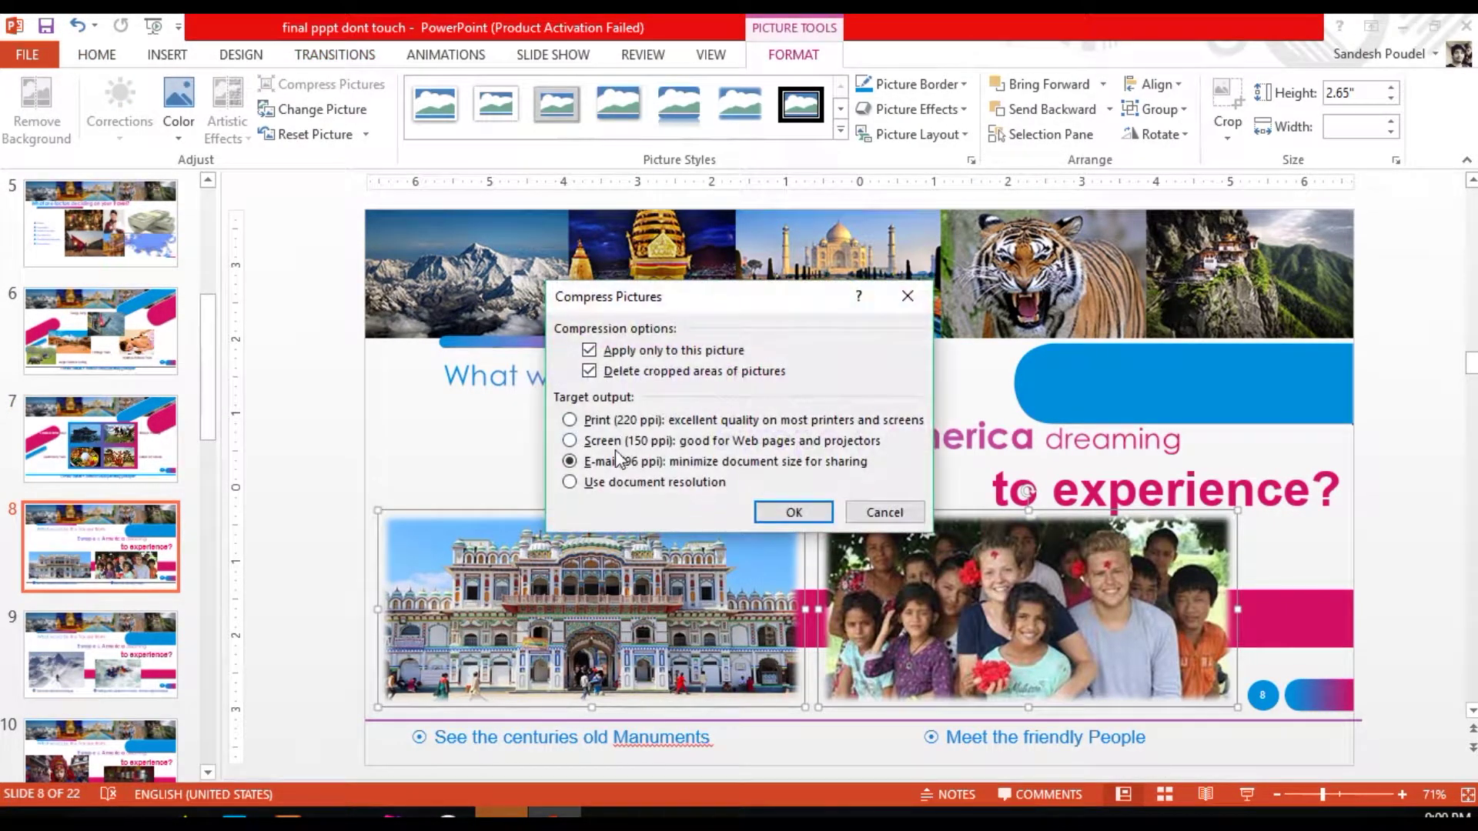
{"action": "left_click", "coordinate": [777, 510]}
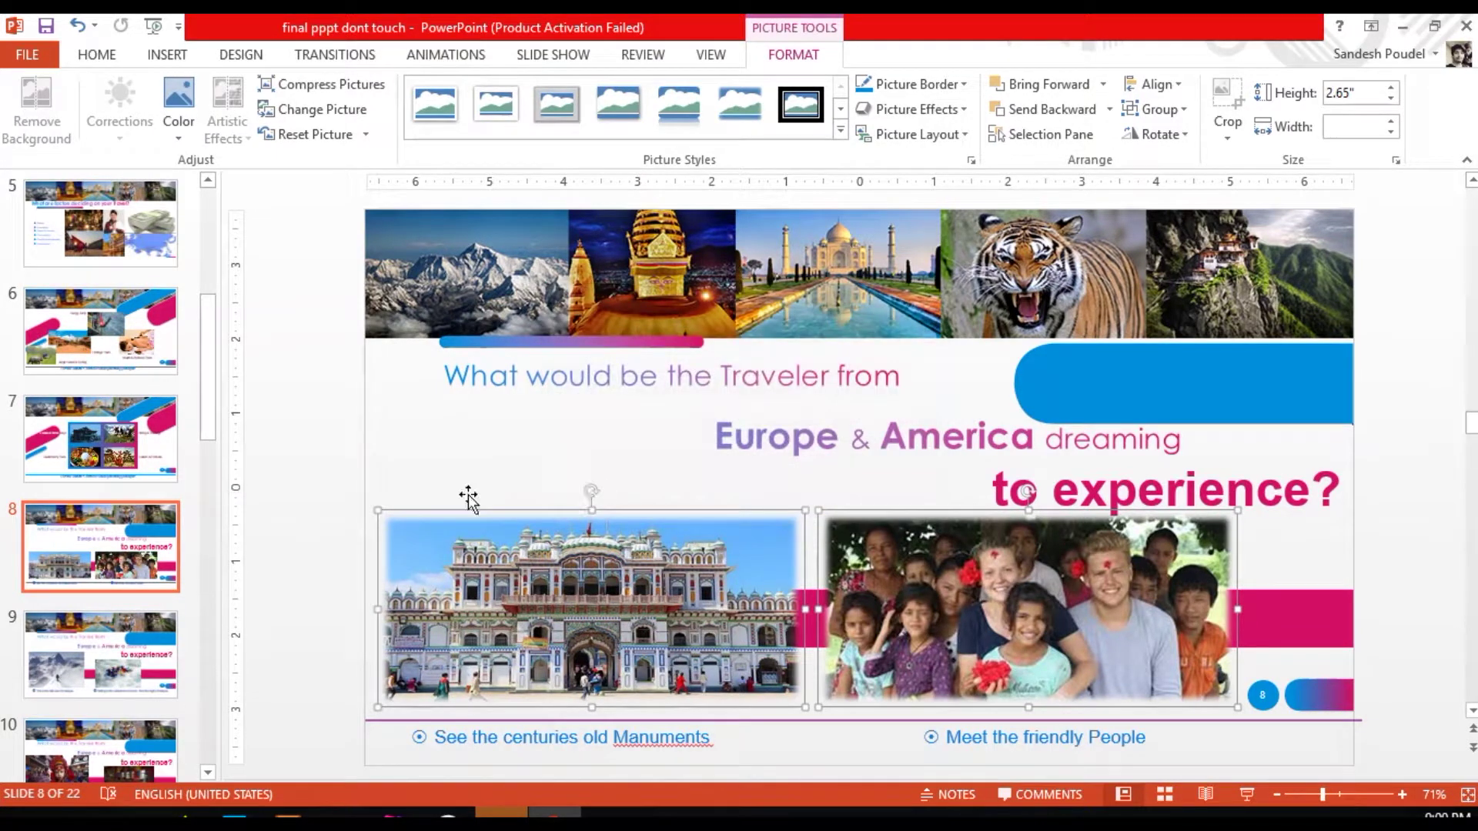
Step: Compress the picture of the two women in festival dress on slide 12
{"action": "scroll", "coordinate": [94, 422], "scroll_direction": "down", "scroll_amount": 6}
{"action": "left_click", "coordinate": [94, 422]}
{"action": "scroll", "coordinate": [94, 422], "scroll_direction": "up", "scroll_amount": 2}
{"action": "scroll", "coordinate": [93, 422], "scroll_direction": "down", "scroll_amount": 3}
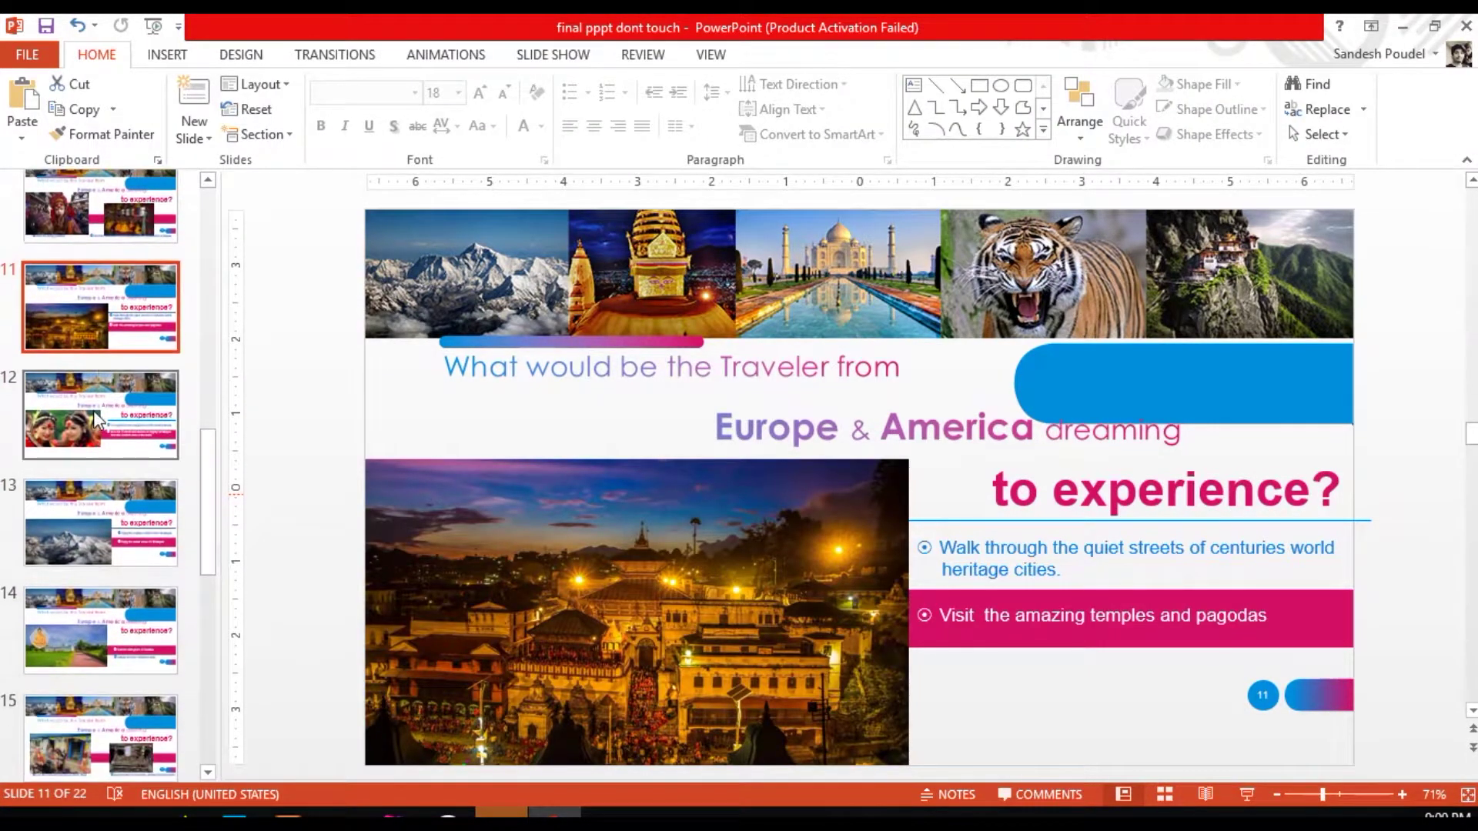
{"action": "left_click", "coordinate": [96, 419]}
{"action": "double_click", "coordinate": [657, 616]}
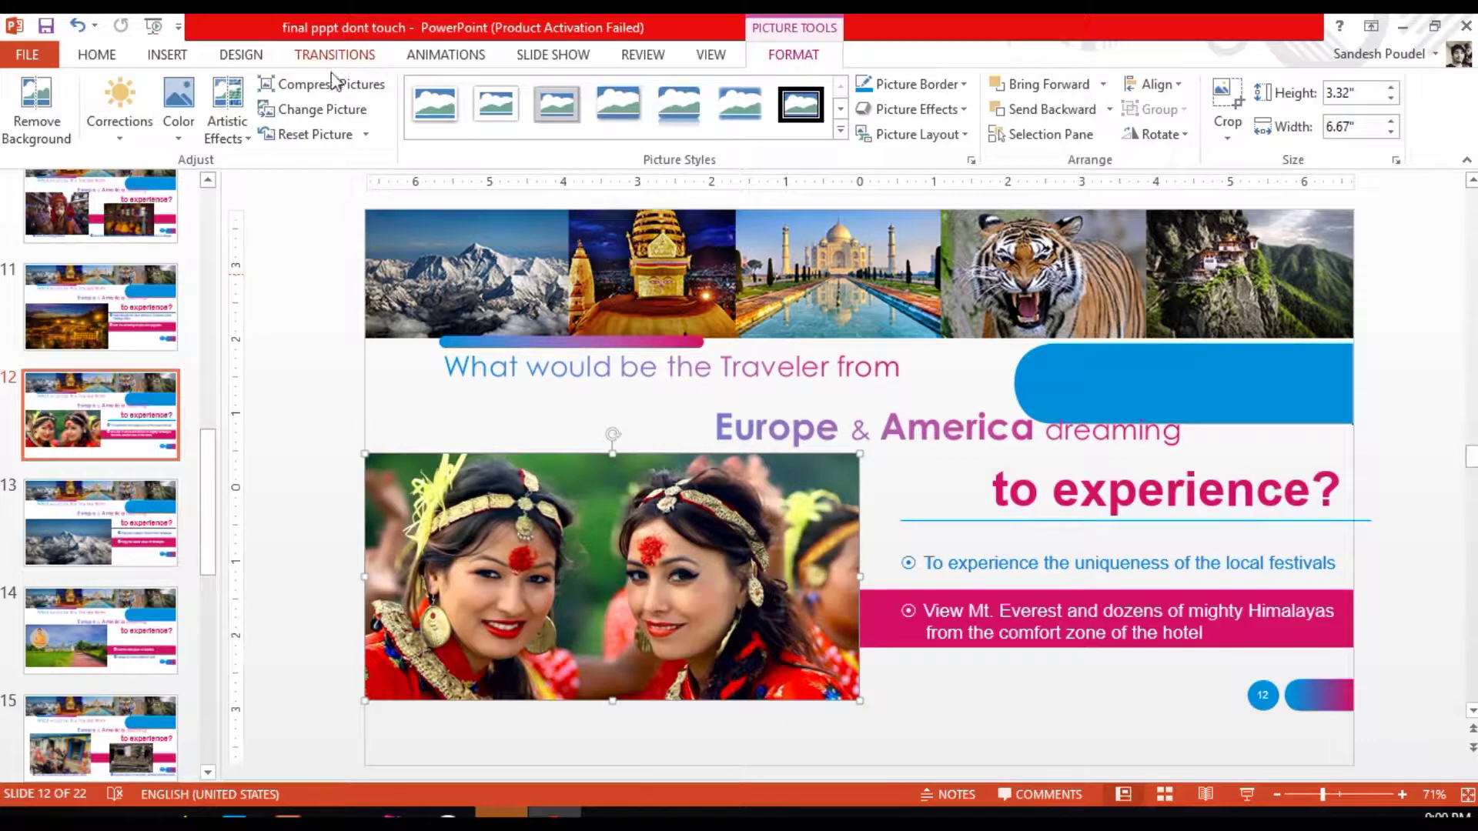
{"action": "left_click", "coordinate": [323, 84]}
{"action": "left_click", "coordinate": [792, 509]}
Step: Compress the Himalayas picture on slide 13 for E-mail (96 ppi), applying it only to this picture and deleting cropped areas
{"action": "left_click", "coordinate": [145, 533]}
{"action": "double_click", "coordinate": [603, 590]}
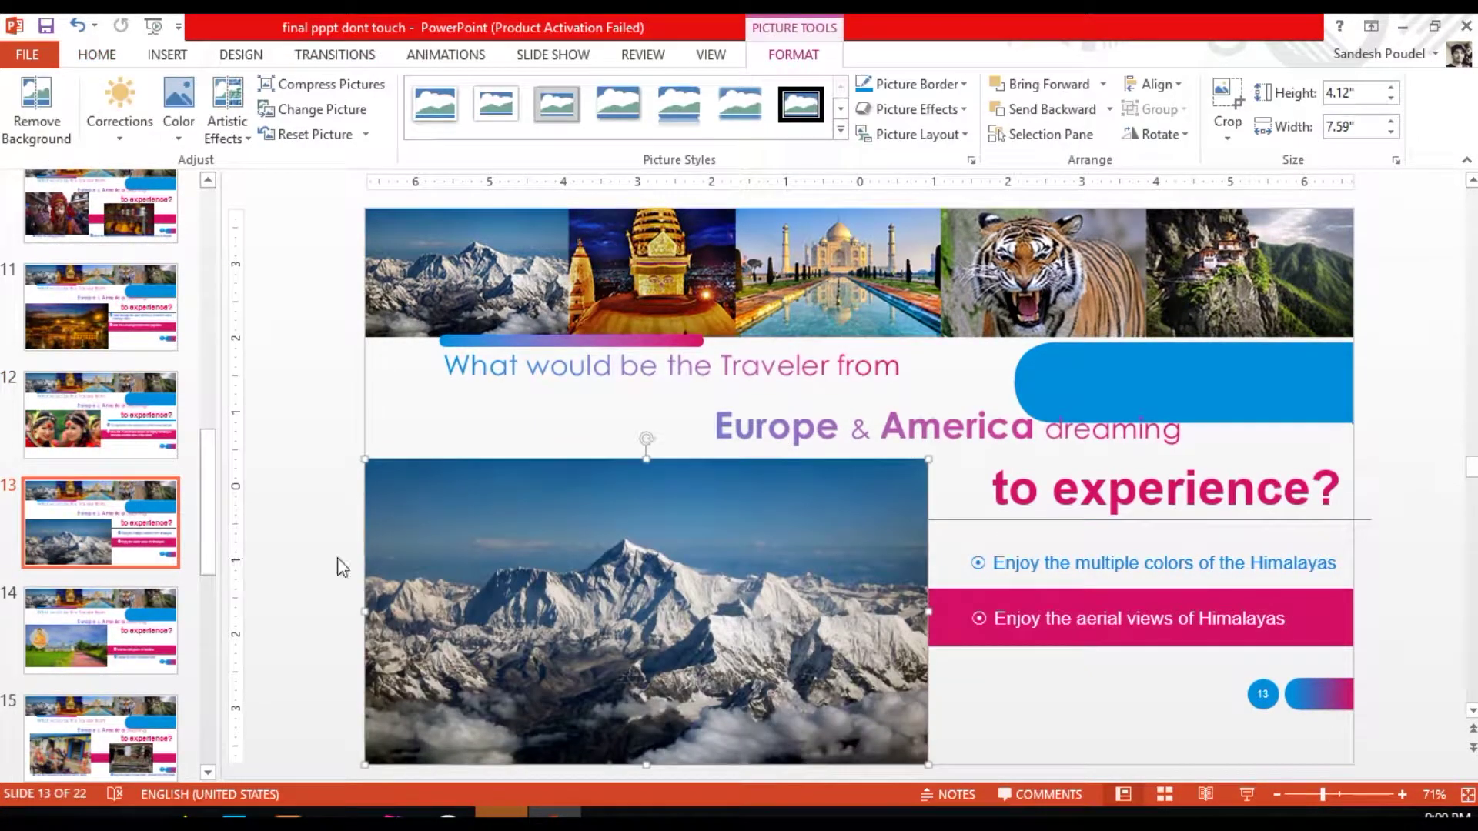
{"action": "left_click", "coordinate": [323, 84]}
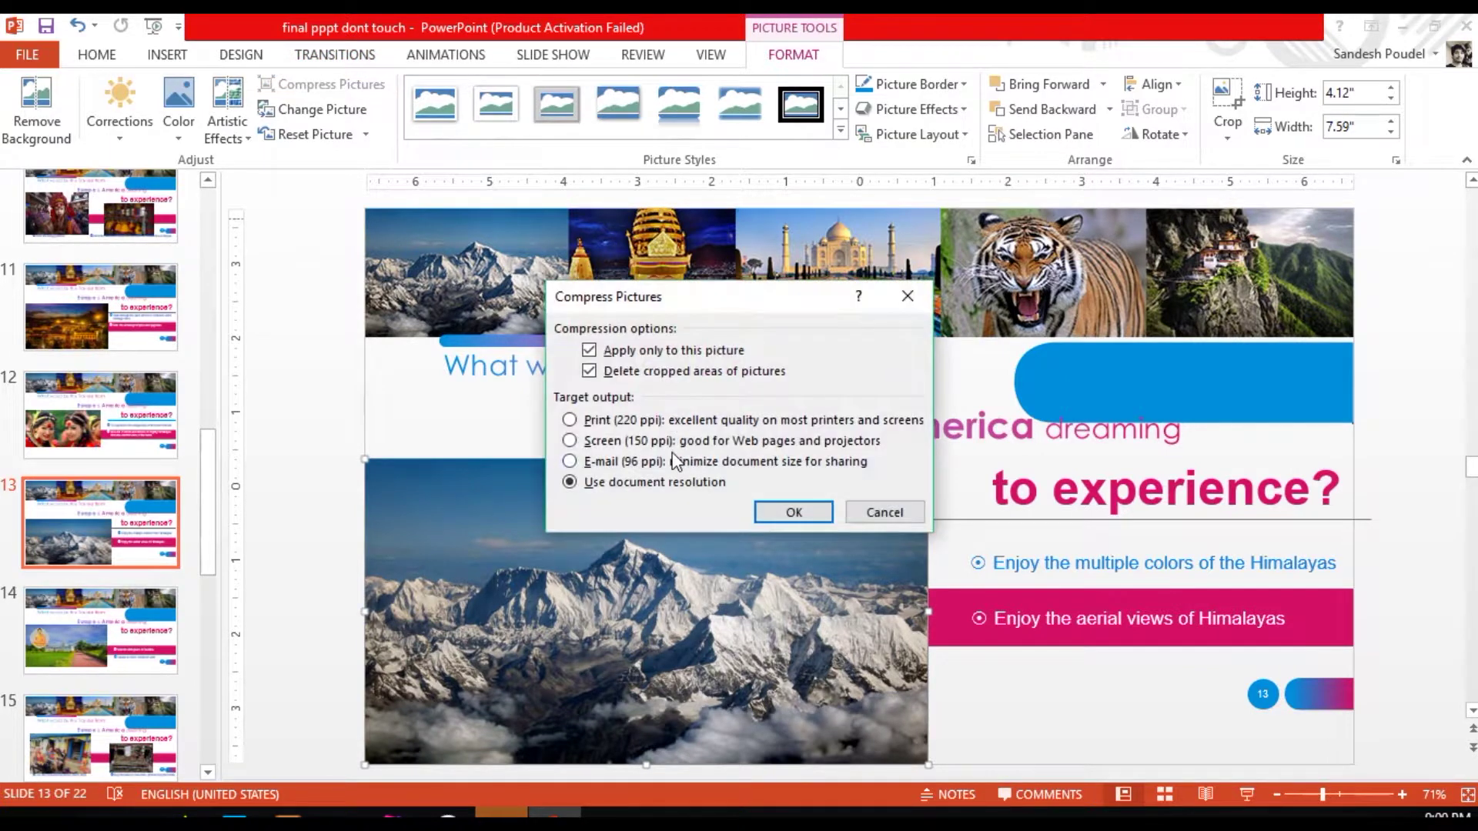
{"action": "left_click", "coordinate": [640, 462]}
{"action": "left_click", "coordinate": [793, 511]}
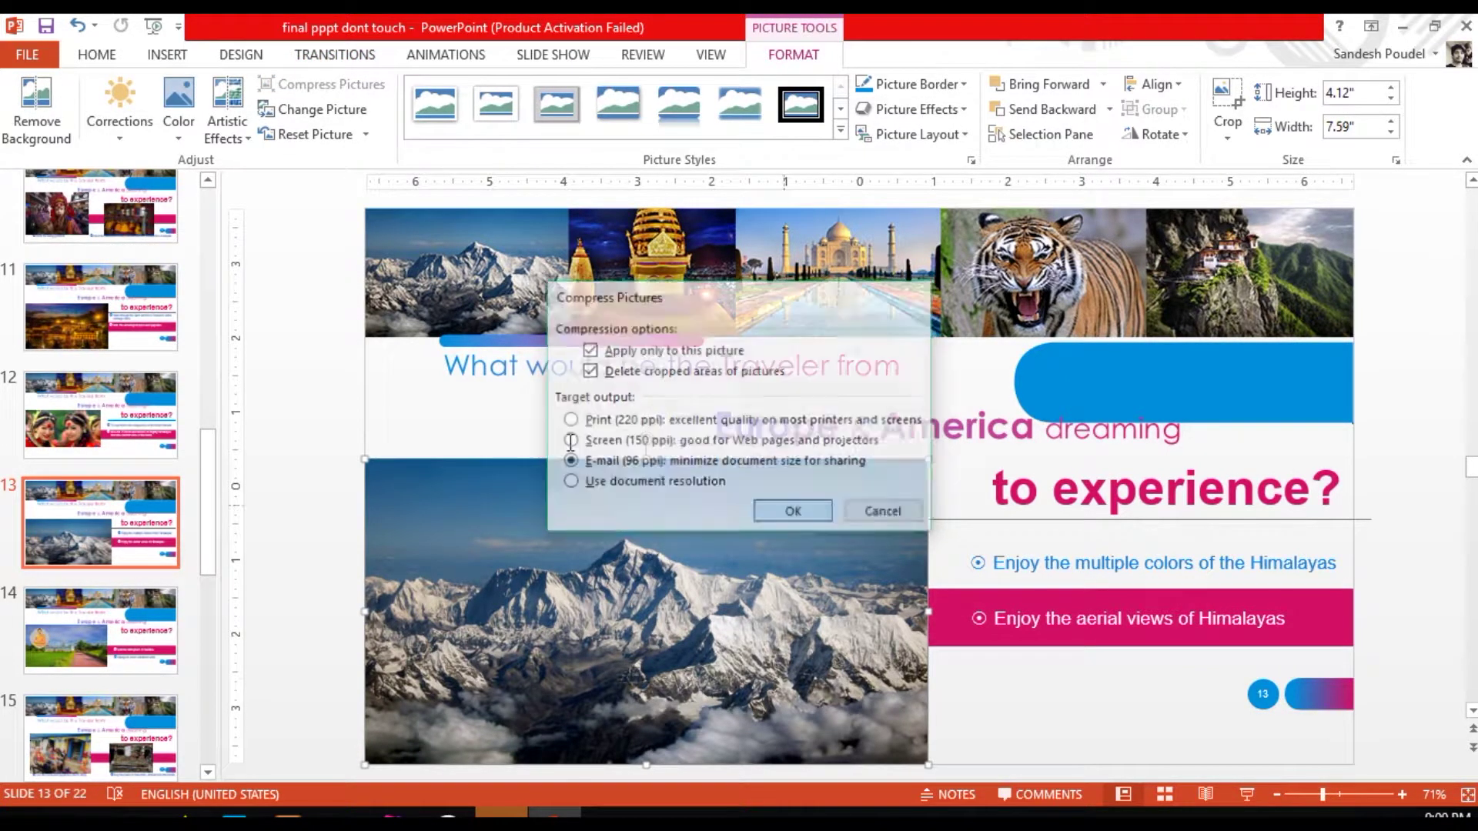
Step: Compress the garden and Buddha pictures on slide 14 together, and move on to slide 15
{"action": "left_click", "coordinate": [99, 531]}
{"action": "scroll", "coordinate": [98, 552], "scroll_direction": "down", "scroll_amount": 1}
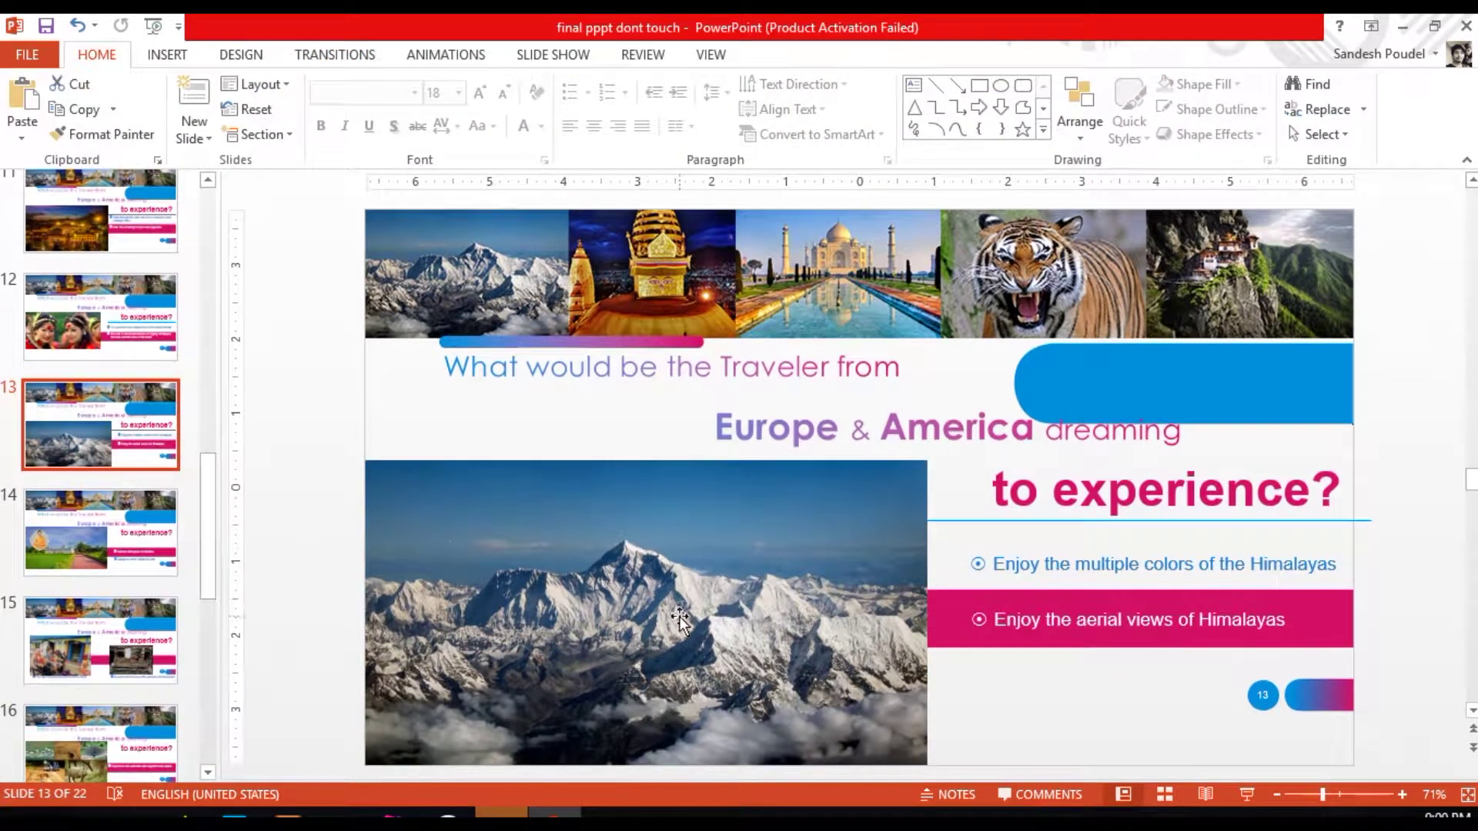
{"action": "left_click", "coordinate": [100, 532]}
{"action": "left_click", "coordinate": [610, 592]}
{"action": "left_click", "coordinate": [485, 548]}
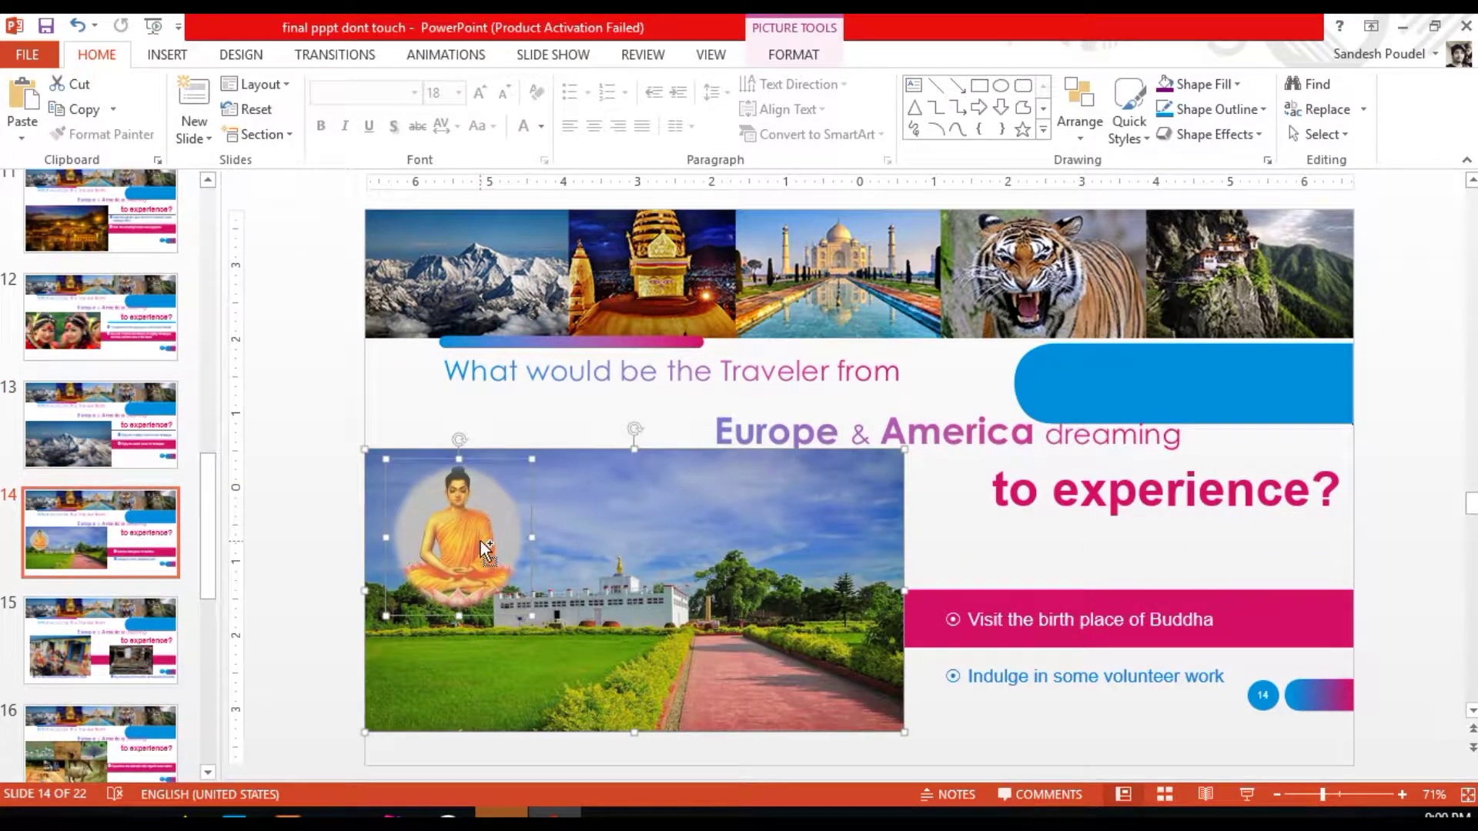
{"action": "left_click", "coordinate": [797, 55]}
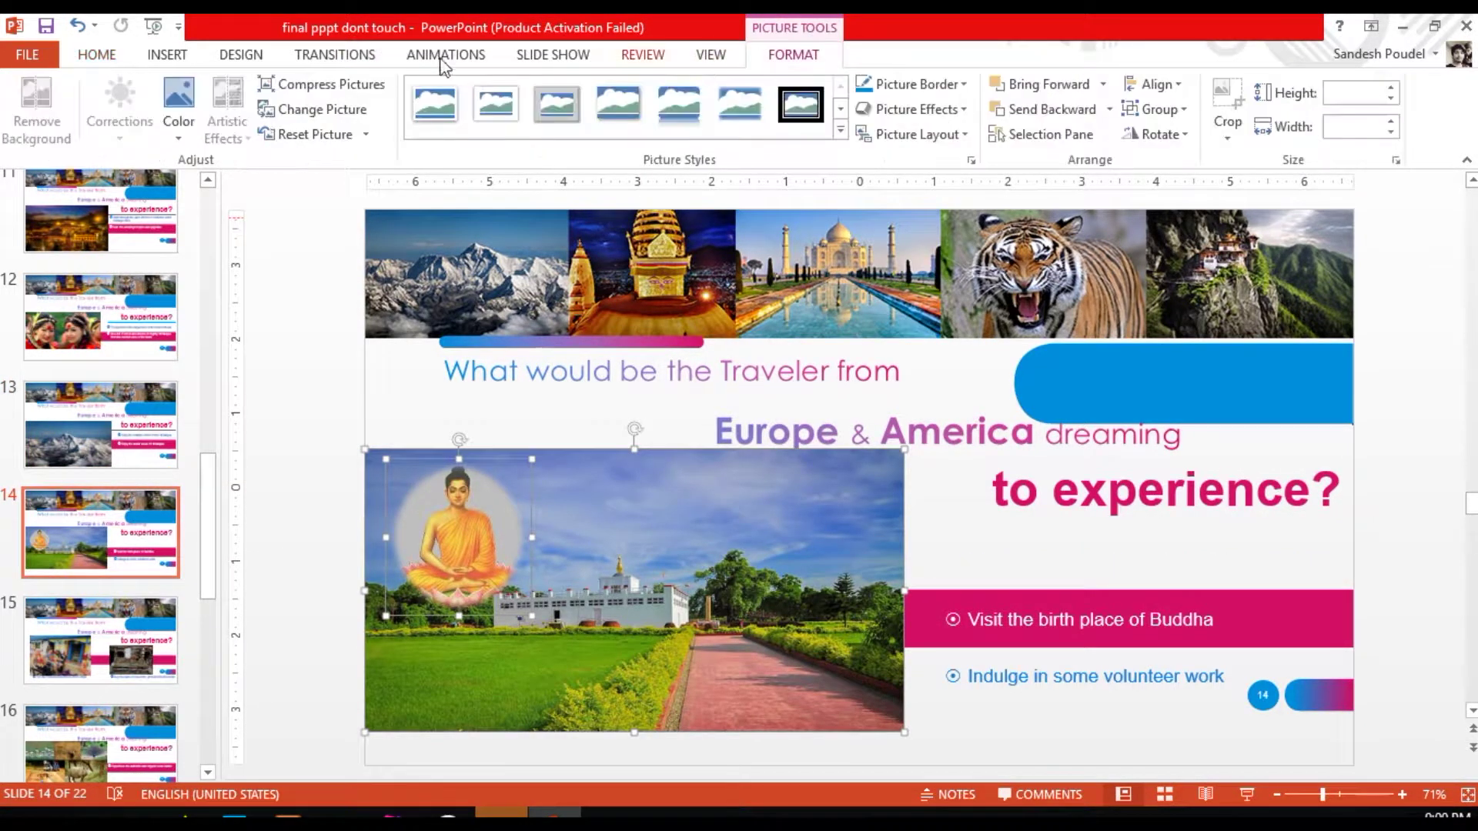
{"action": "left_click", "coordinate": [323, 83]}
{"action": "left_click", "coordinate": [793, 513]}
{"action": "left_click", "coordinate": [100, 639]}
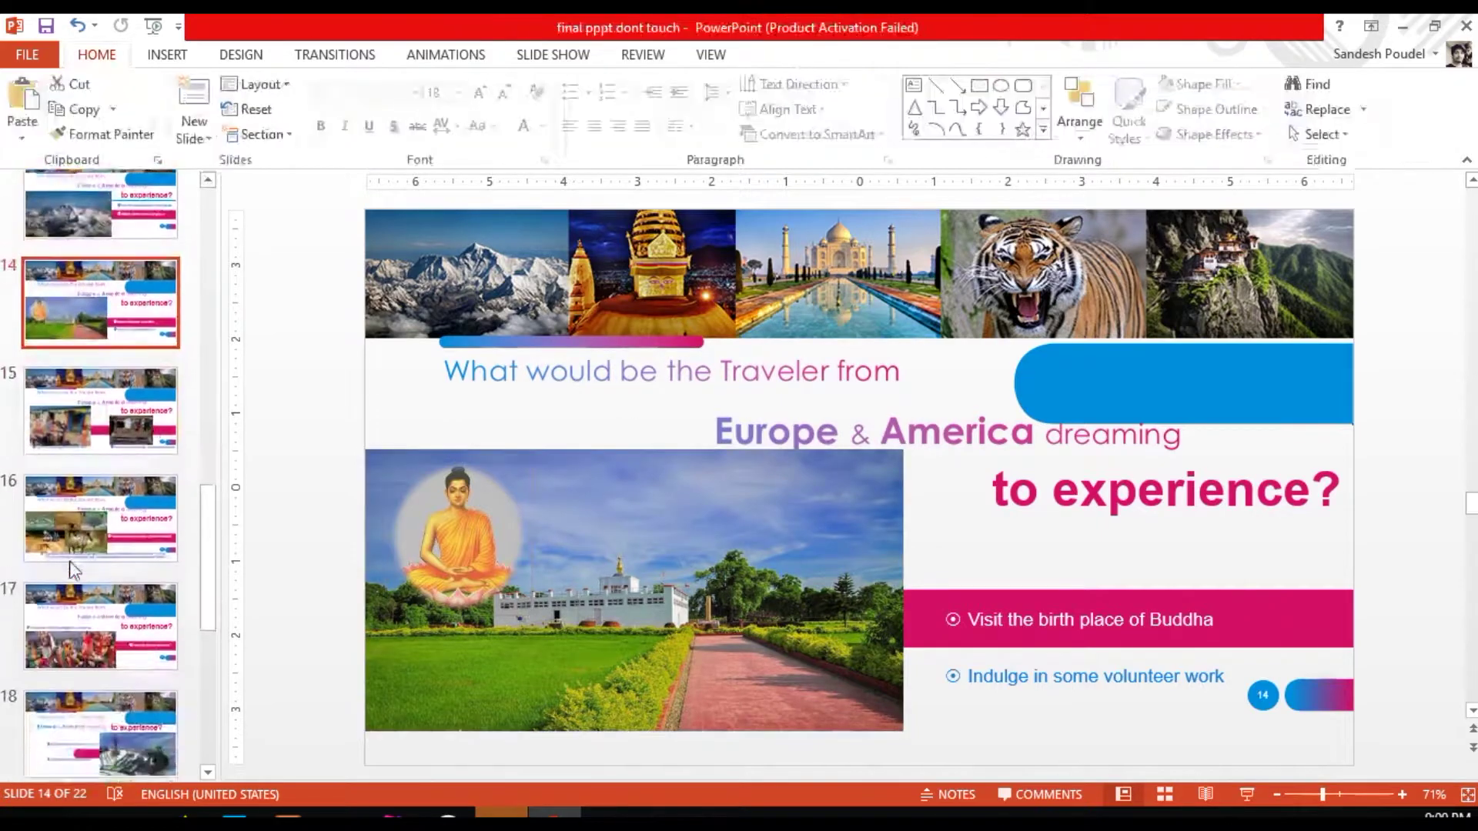
{"action": "scroll", "coordinate": [85, 500], "scroll_direction": "down", "scroll_amount": 3}
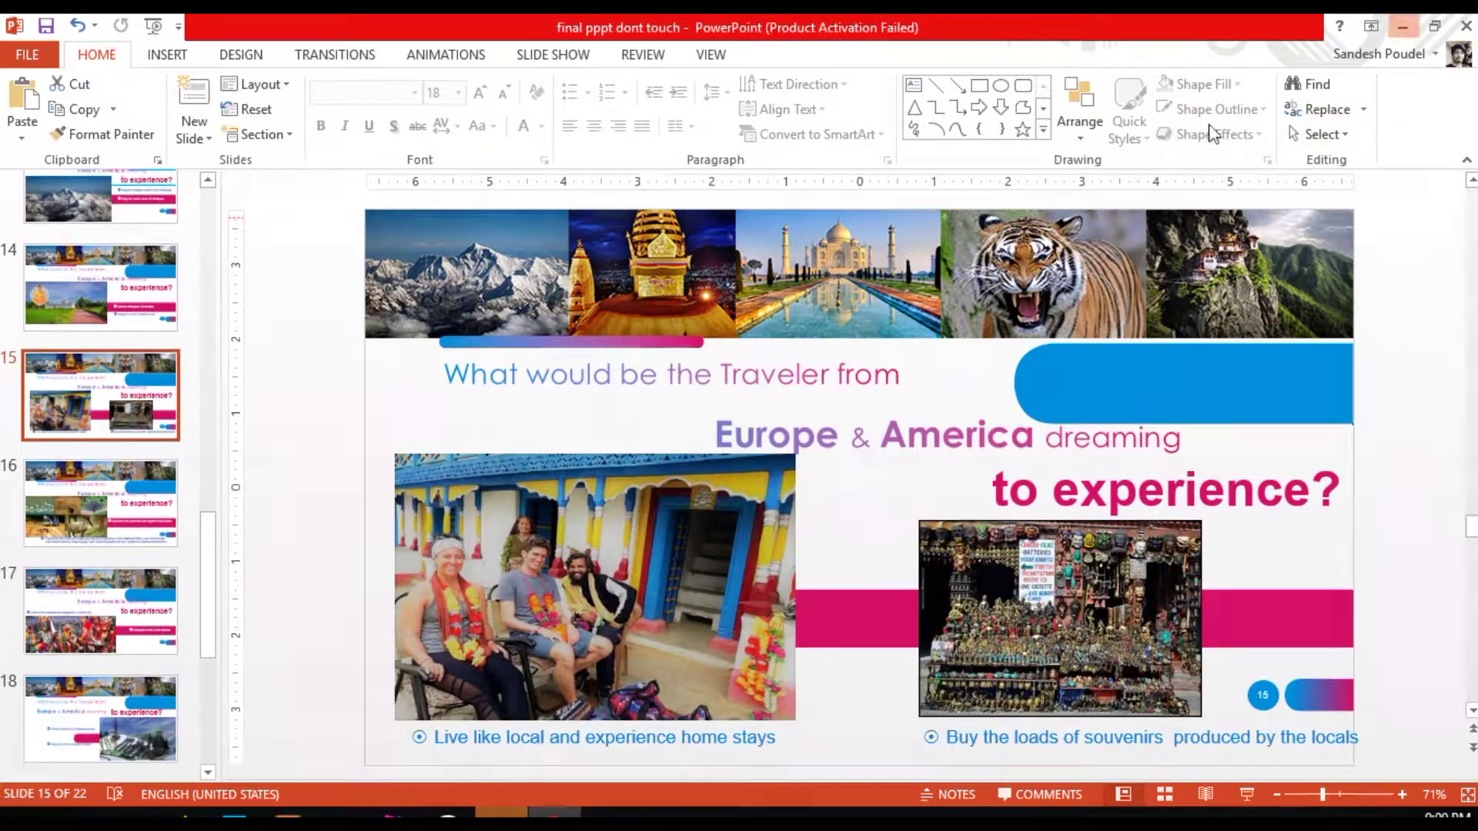
Step: Look at the properties of the file final pppt dont touch in File Explorer, and return to PowerPoint
{"action": "left_click", "coordinate": [1403, 27]}
{"action": "right_click", "coordinate": [624, 201]}
{"action": "left_click", "coordinate": [726, 664]}
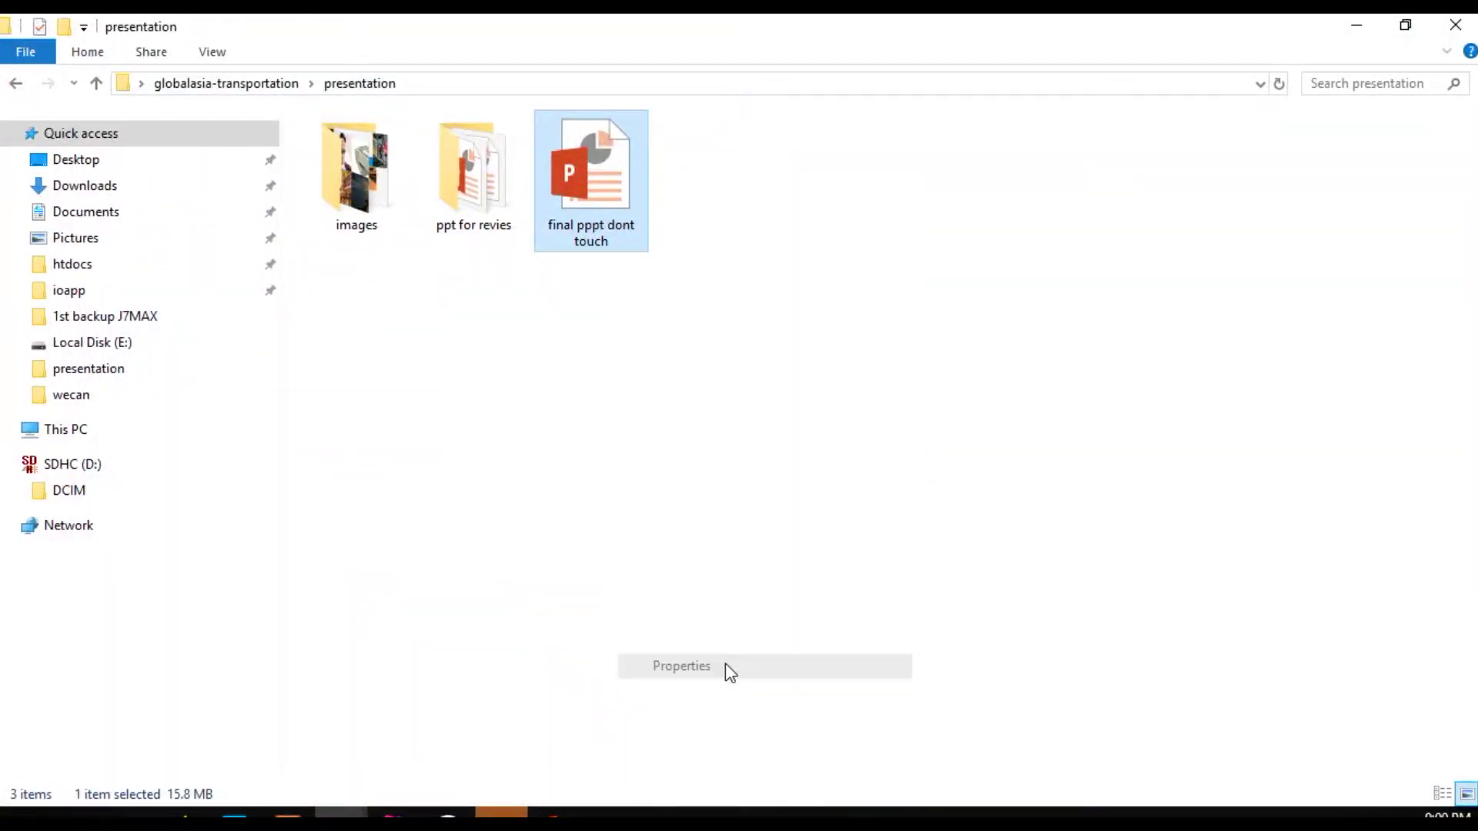
{"action": "left_click_drag", "start_coordinate": [764, 196], "coordinate": [1227, 117]}
{"action": "left_click", "coordinate": [565, 809]}
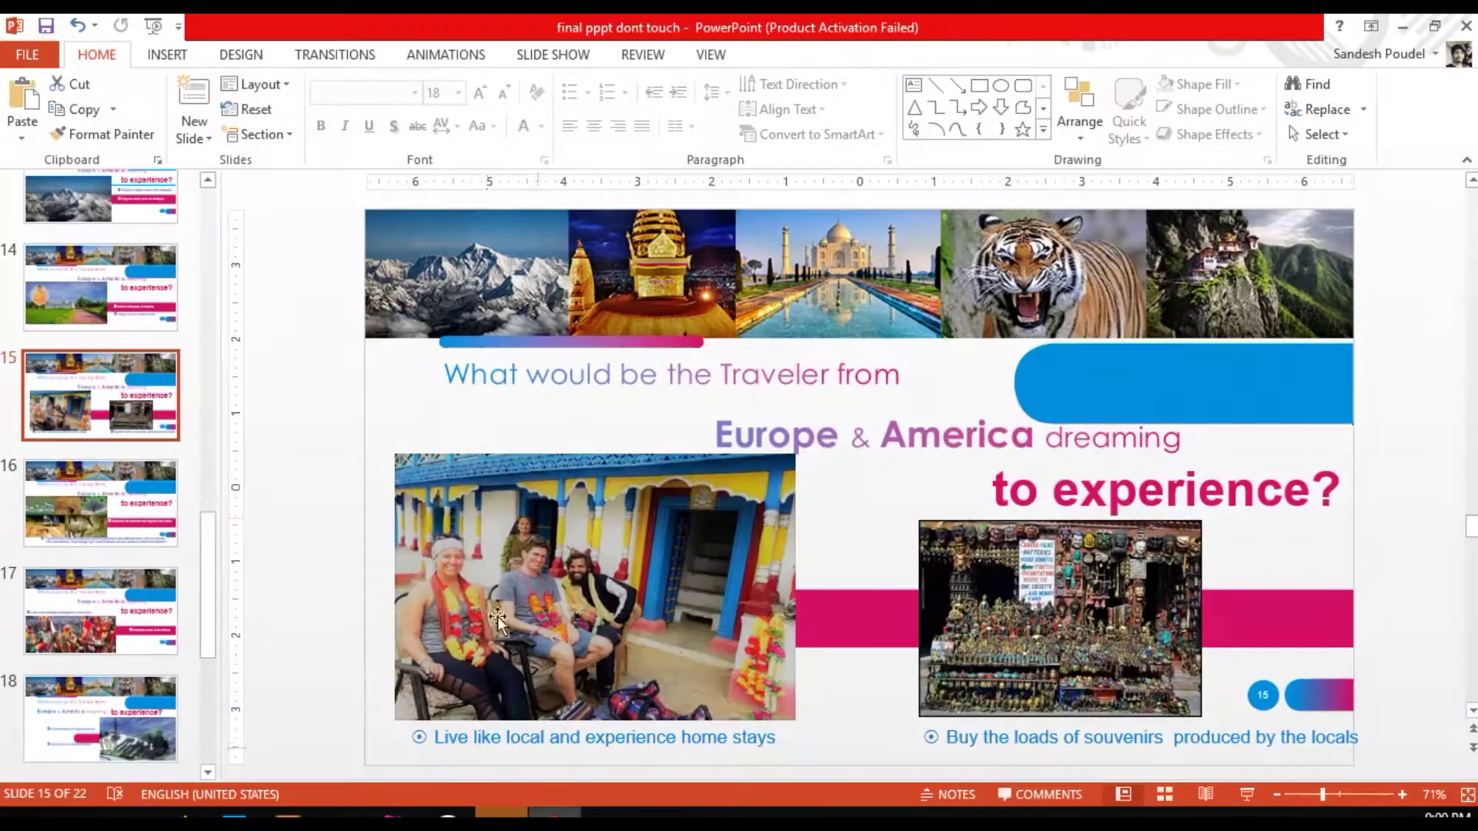
Step: Compress the home-stay and souvenir-shop pictures on slide 15 together
{"action": "left_click", "coordinate": [495, 542]}
{"action": "left_click", "coordinate": [1007, 594], "text": "shift"}
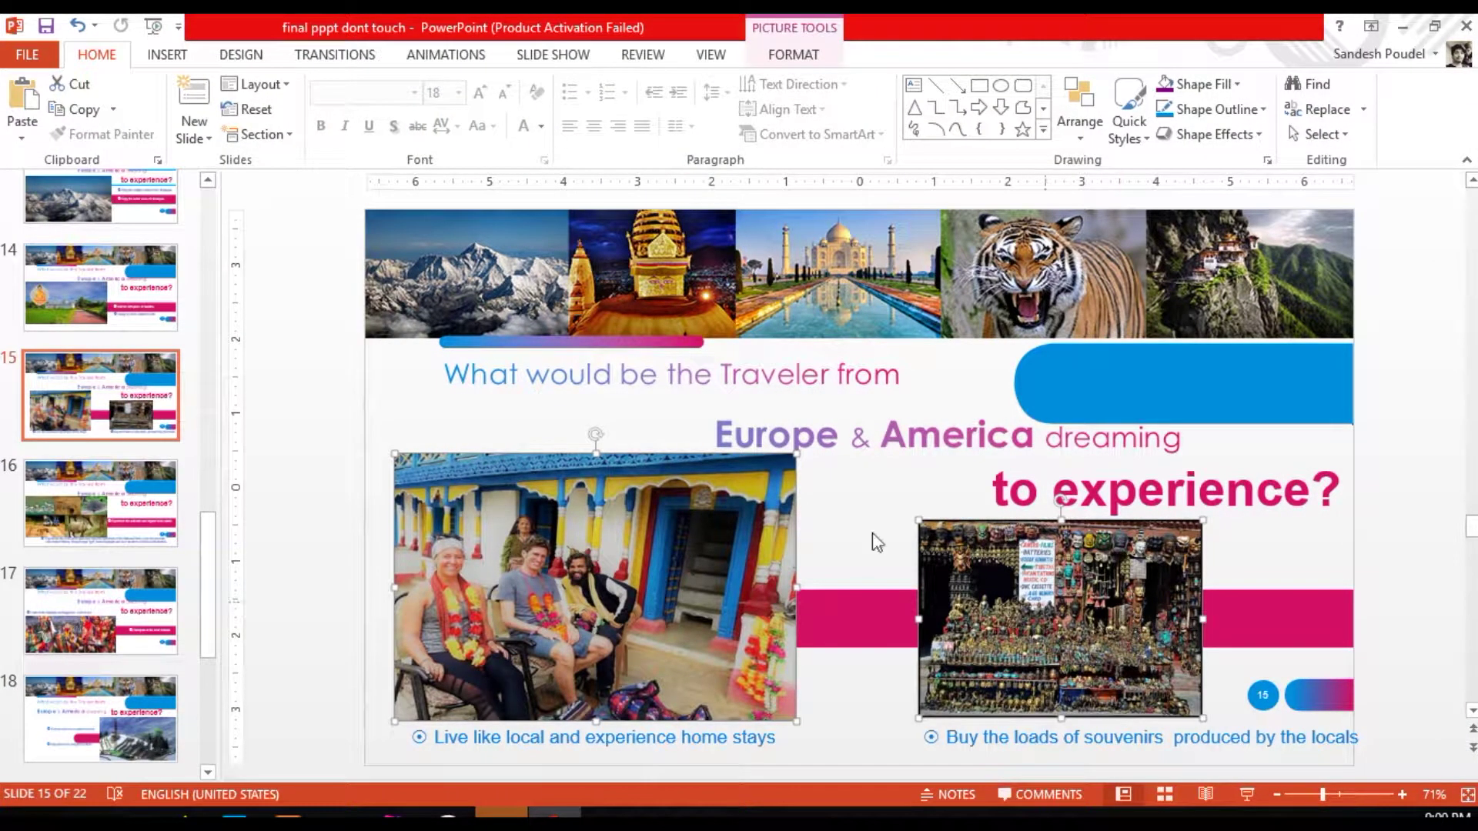
{"action": "left_click", "coordinate": [793, 55]}
{"action": "left_click", "coordinate": [330, 84]}
{"action": "left_click", "coordinate": [793, 512]}
Step: Compress the wildlife picture collage on slide 16
{"action": "scroll", "coordinate": [85, 482], "scroll_direction": "down", "scroll_amount": 2}
{"action": "left_click", "coordinate": [92, 362]}
{"action": "left_click", "coordinate": [631, 500]}
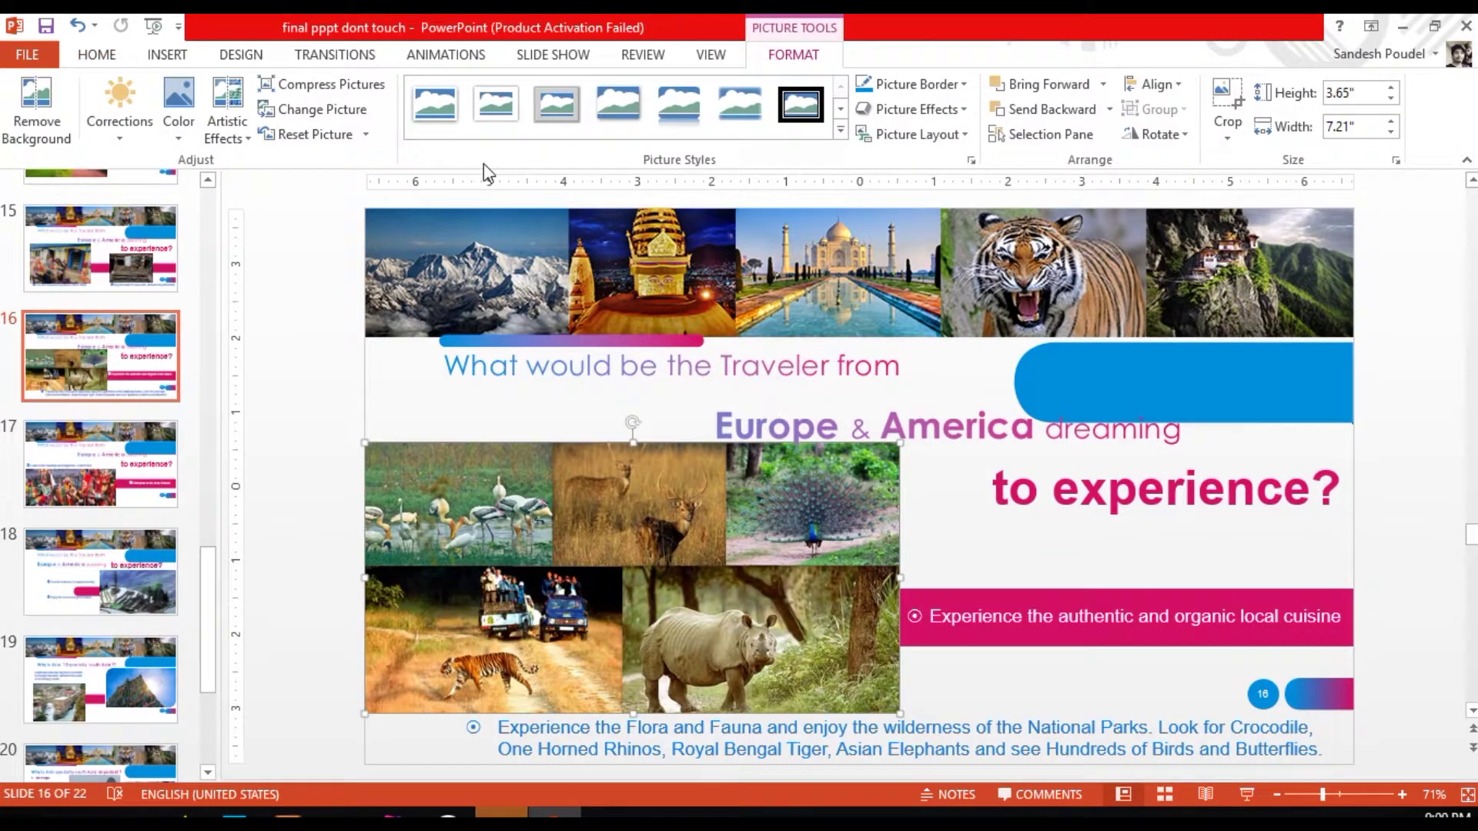
{"action": "left_click", "coordinate": [329, 84]}
{"action": "left_click", "coordinate": [785, 512]}
{"action": "left_click", "coordinate": [329, 84]}
{"action": "left_click", "coordinate": [789, 515]}
Step: Compress the festival crowd picture on slide 17
{"action": "left_click", "coordinate": [101, 470]}
{"action": "left_click", "coordinate": [585, 601]}
{"action": "left_click", "coordinate": [330, 84]}
{"action": "left_click", "coordinate": [793, 512]}
Step: Compress the terraced rice fields picture on slide 18
{"action": "left_click", "coordinate": [101, 572]}
{"action": "left_click", "coordinate": [1101, 632]}
{"action": "left_click", "coordinate": [319, 84]}
{"action": "left_click", "coordinate": [793, 512]}
Step: Compress the river valley and mountain peak pictures on slide 19
{"action": "left_click", "coordinate": [101, 680]}
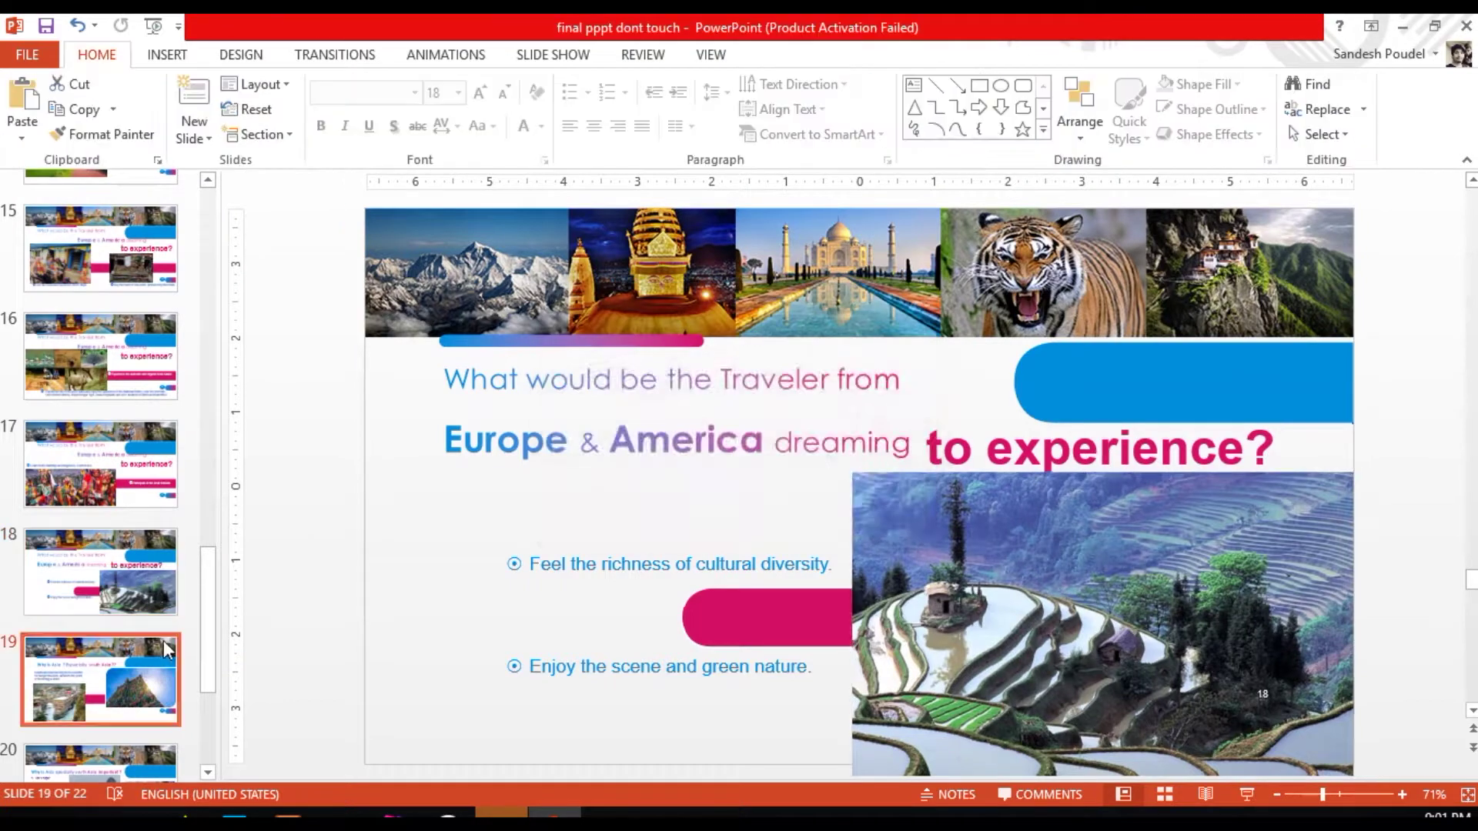
{"action": "left_click", "coordinate": [589, 639]}
{"action": "left_click", "coordinate": [1124, 539], "text": "shift"}
{"action": "left_click", "coordinate": [347, 84]}
{"action": "left_click", "coordinate": [792, 511]}
Step: Compress the nightlife, landscape and food pictures on slide 20
{"action": "scroll", "coordinate": [101, 495], "scroll_direction": "down", "scroll_amount": 3}
{"action": "left_click", "coordinate": [101, 495]}
{"action": "left_click", "coordinate": [739, 539]}
{"action": "left_click", "coordinate": [1109, 554], "text": "ctrl"}
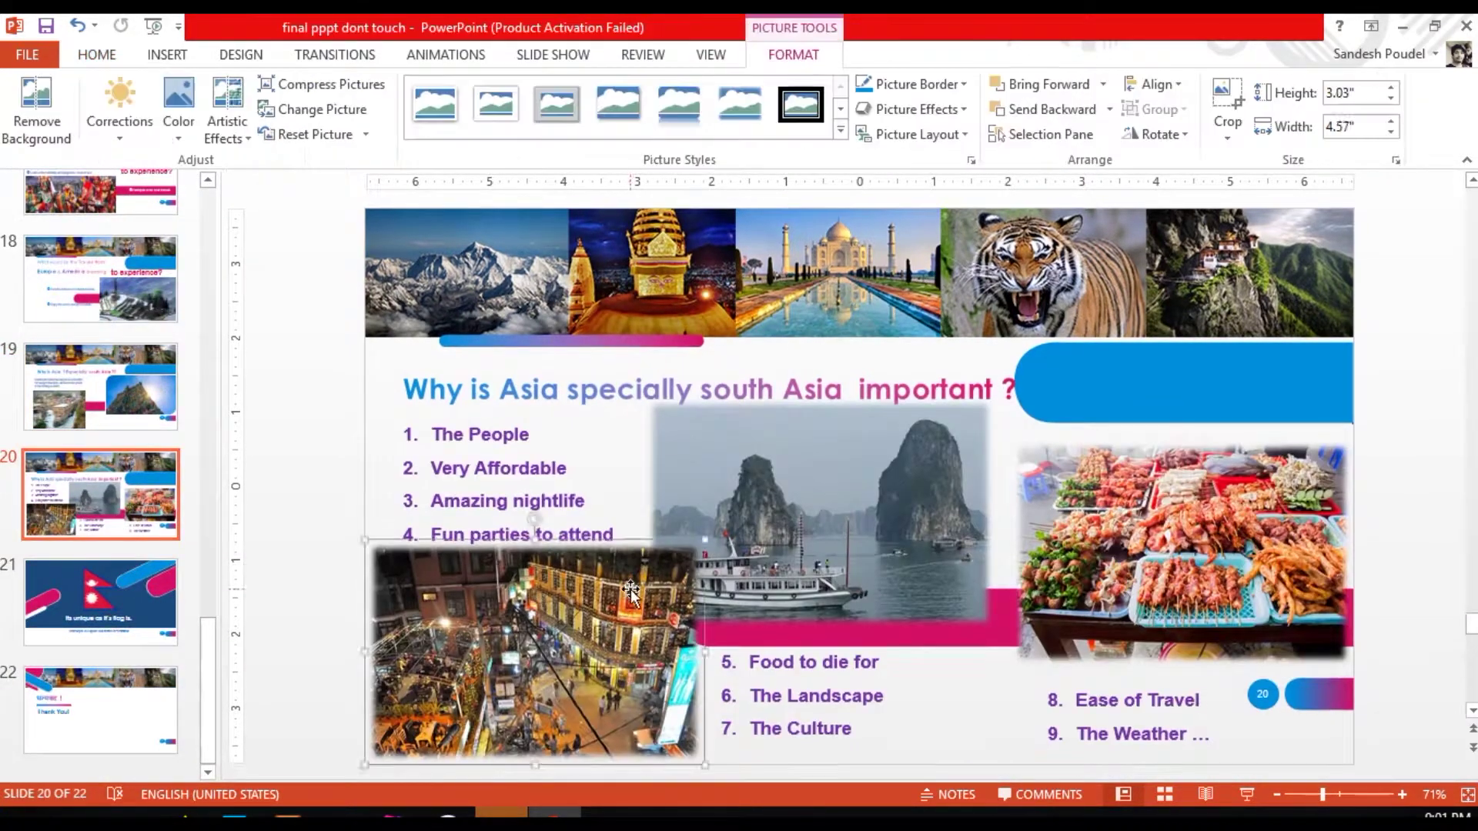
{"action": "left_click", "coordinate": [319, 84]}
{"action": "left_click", "coordinate": [793, 512]}
Step: Compress the flag picture on slide 21 at the document resolution, applying it only to this picture and deleting cropped areas
{"action": "left_click", "coordinate": [101, 603]}
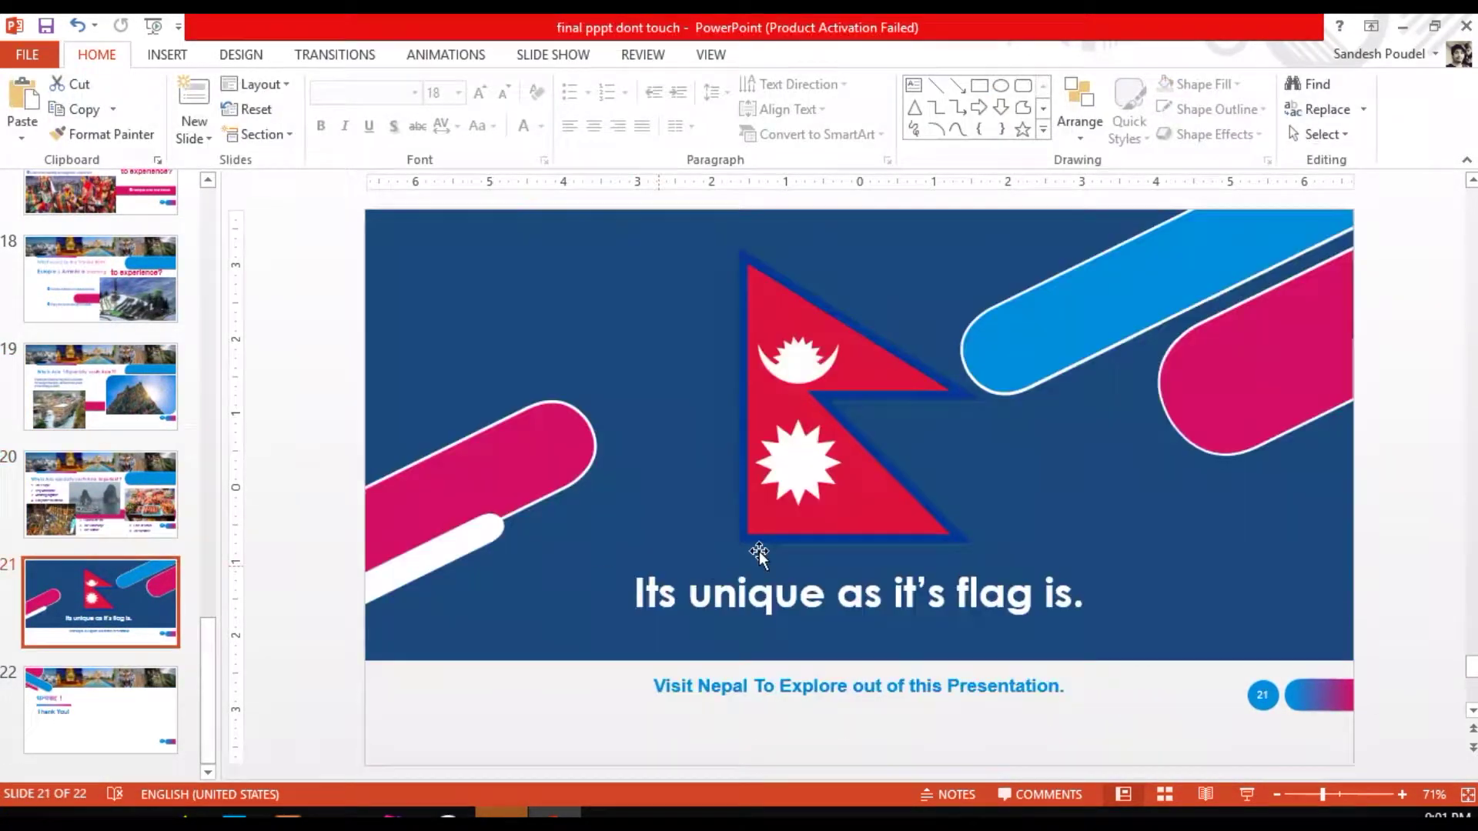
{"action": "left_click", "coordinate": [783, 531]}
{"action": "left_click", "coordinate": [322, 84]}
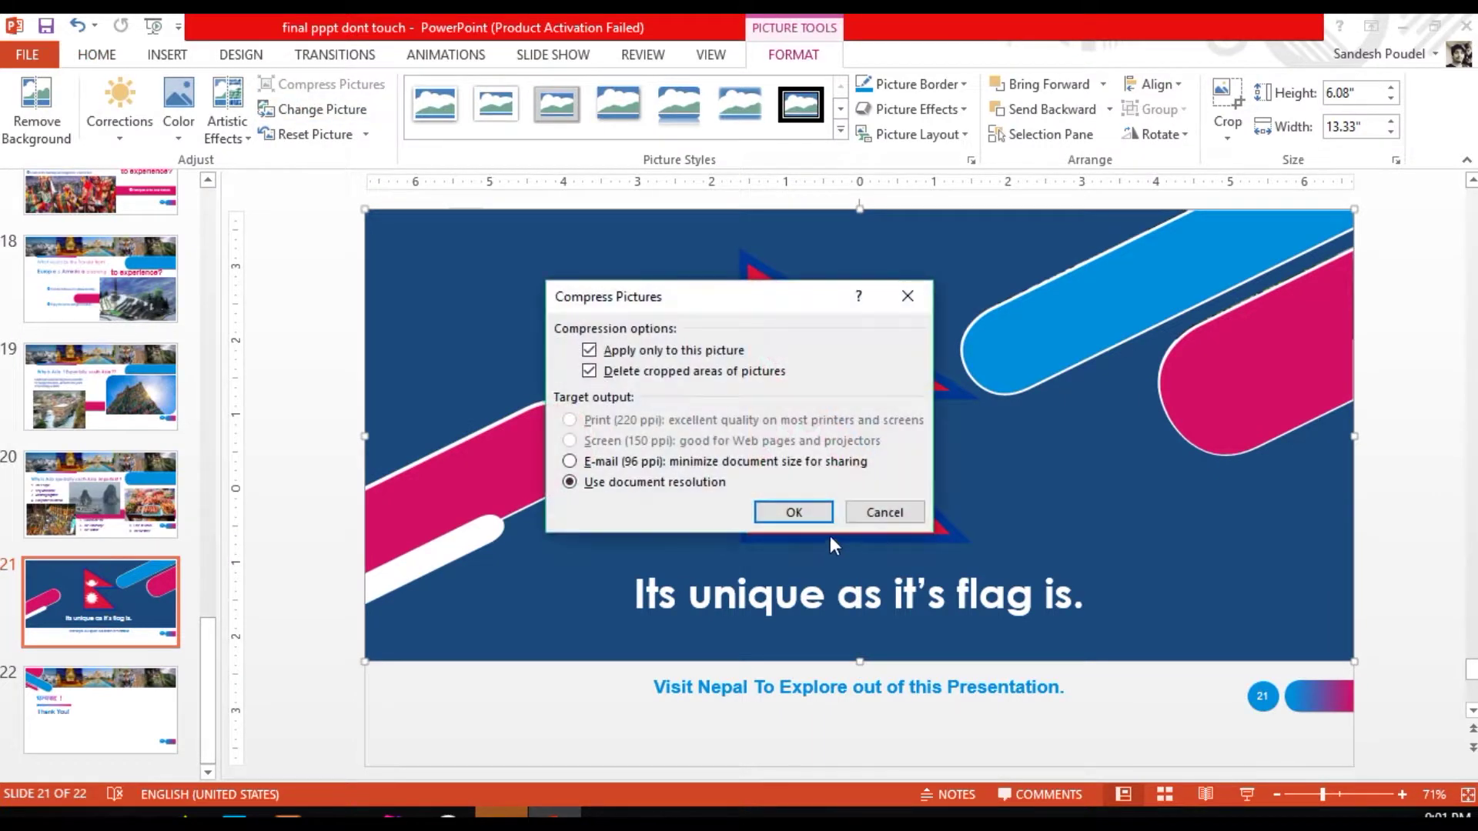
{"action": "left_click", "coordinate": [793, 512]}
Step: Check slide 22 for pictures to compress, and save the presentation
{"action": "left_click", "coordinate": [137, 693]}
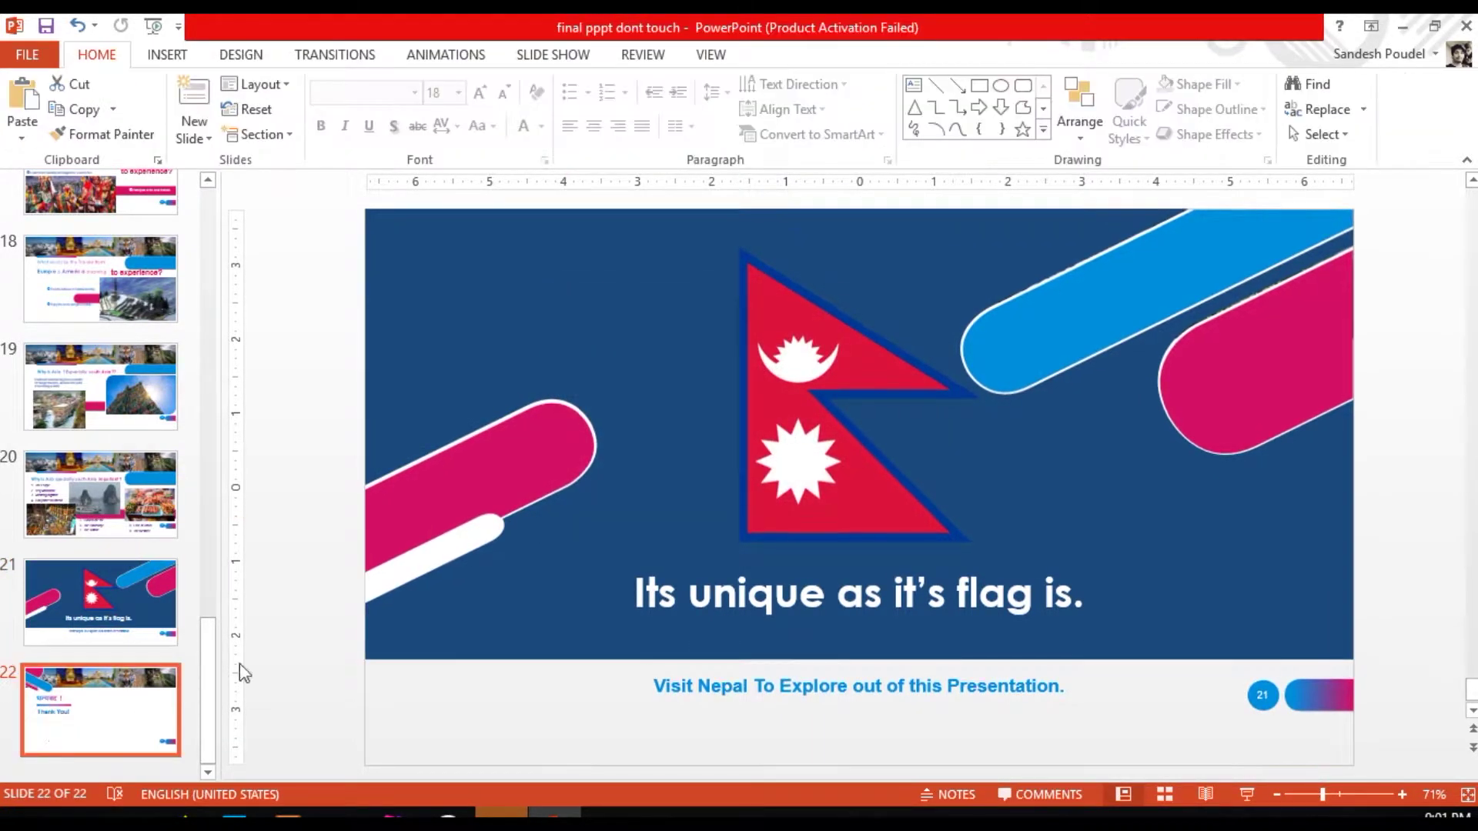
{"action": "left_click", "coordinate": [805, 291]}
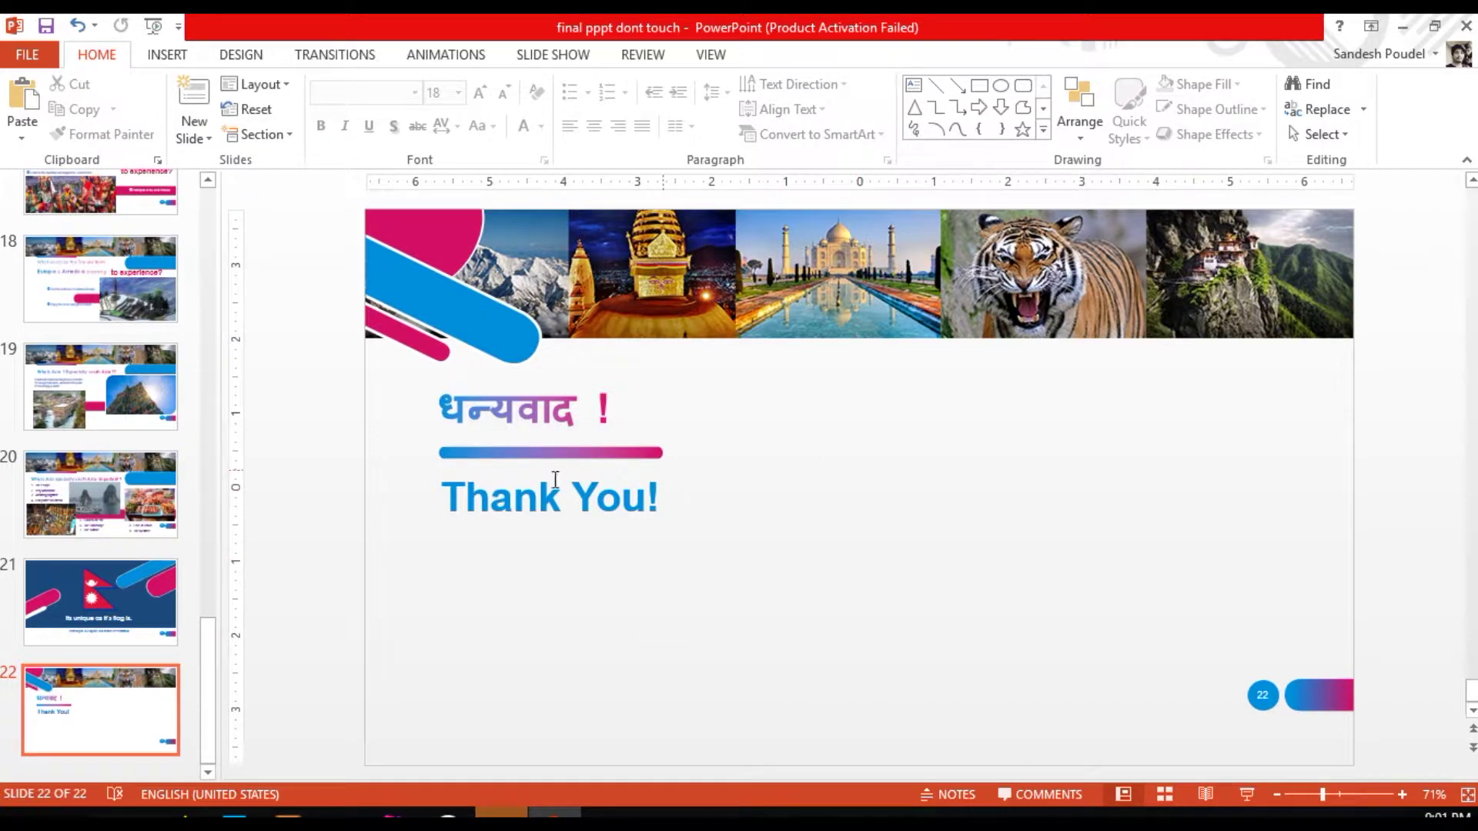
{"action": "scroll", "coordinate": [163, 548], "scroll_direction": "up", "scroll_amount": 20}
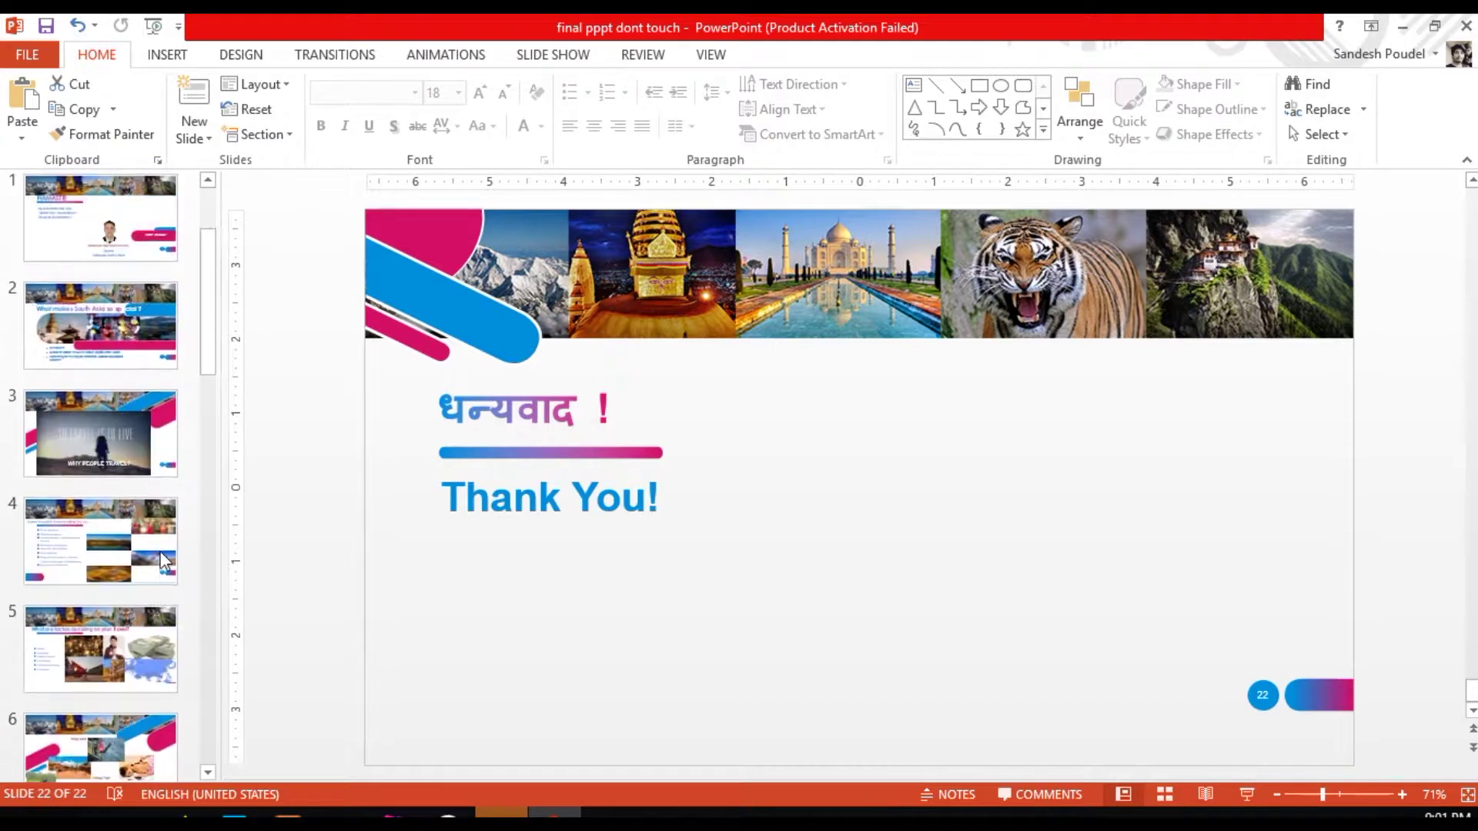
{"action": "key", "text": "ctrl+s"}
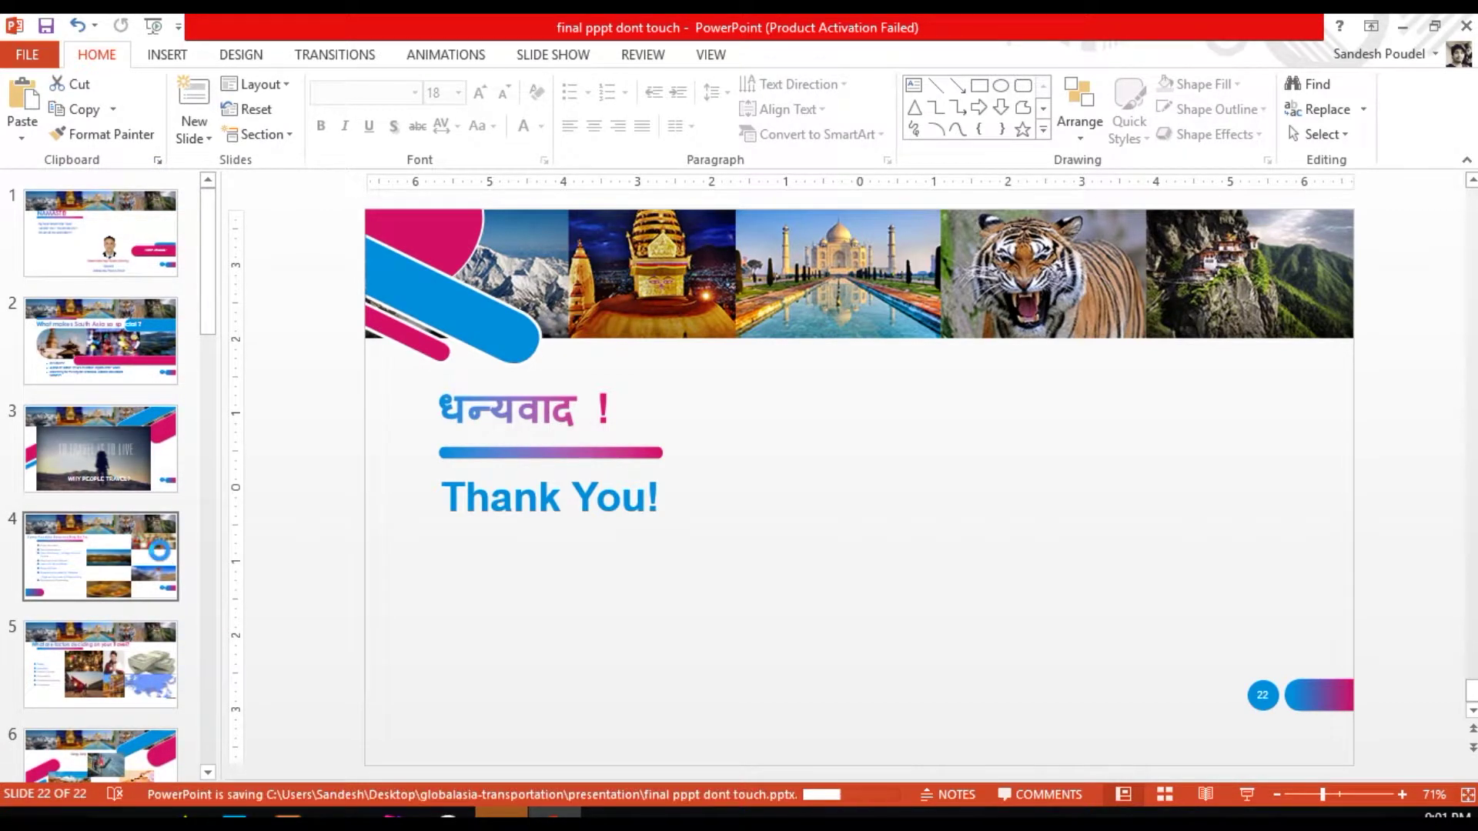
Step: Switch to File Explorer and look at the size in the properties of final pppt dont touch
{"action": "left_click", "coordinate": [1403, 26]}
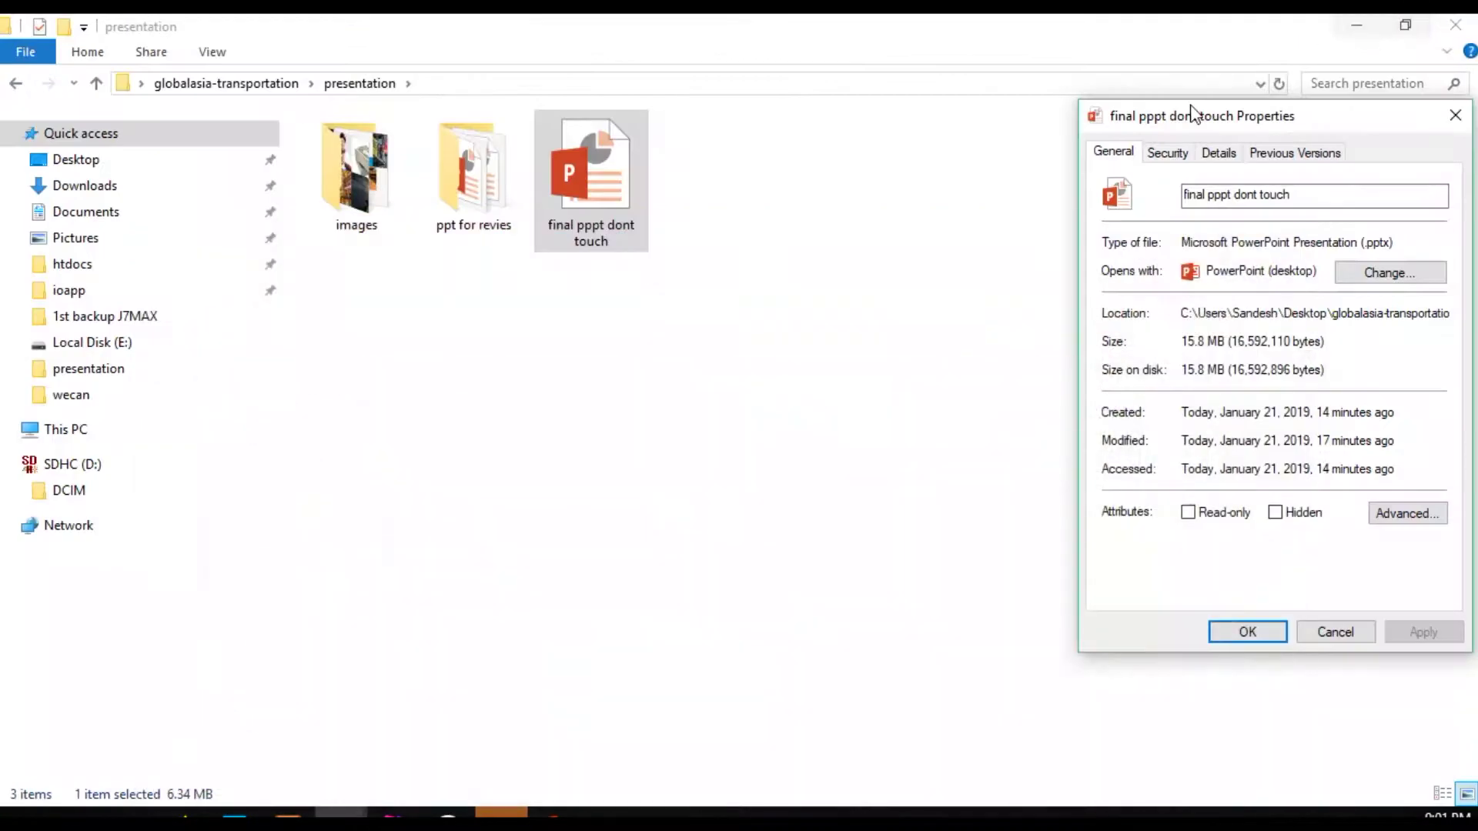
{"action": "left_click", "coordinate": [589, 196]}
{"action": "left_click", "coordinate": [616, 348]}
{"action": "left_click", "coordinate": [621, 187]}
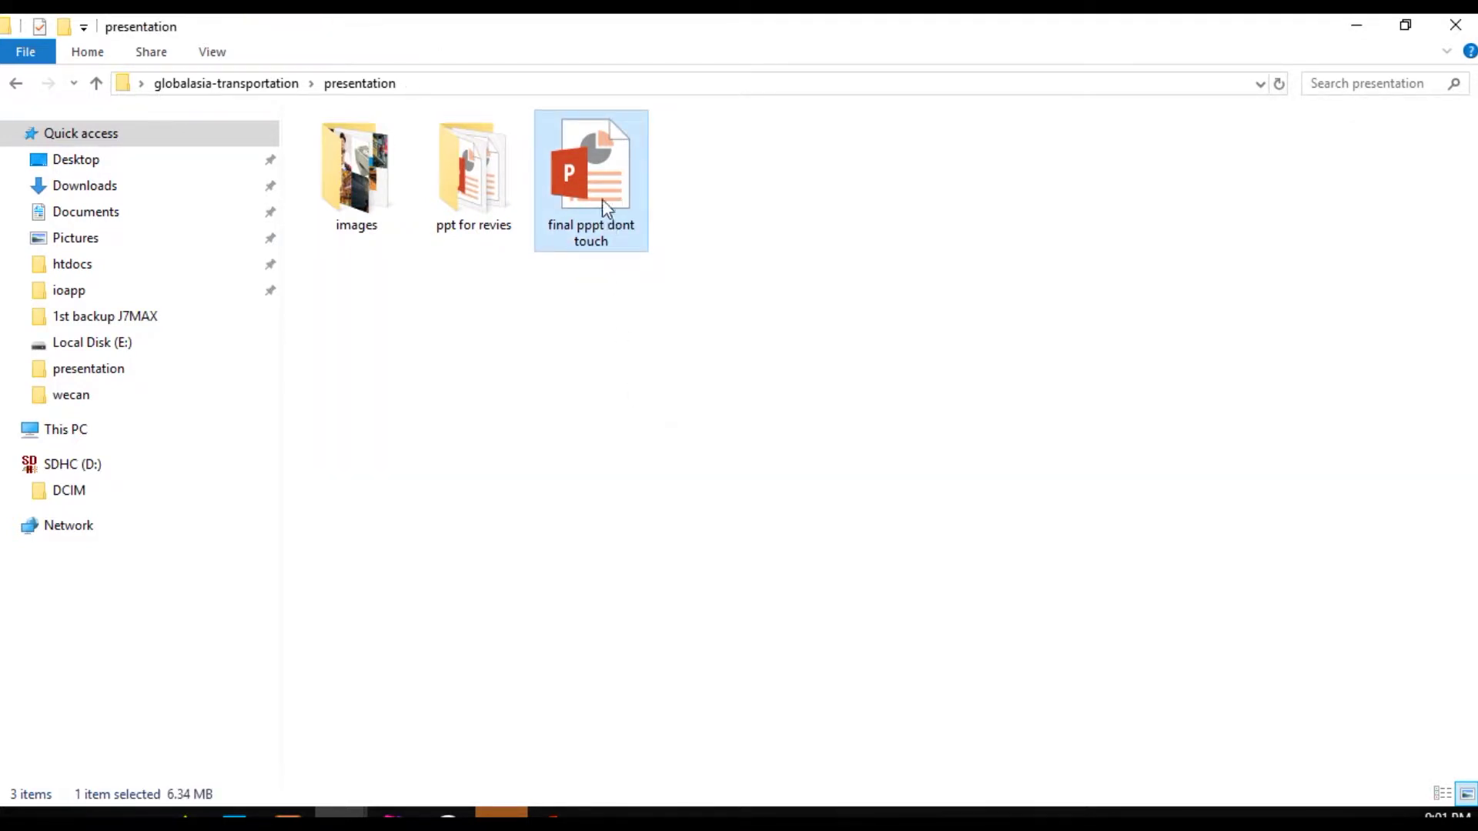
{"action": "right_click", "coordinate": [602, 197]}
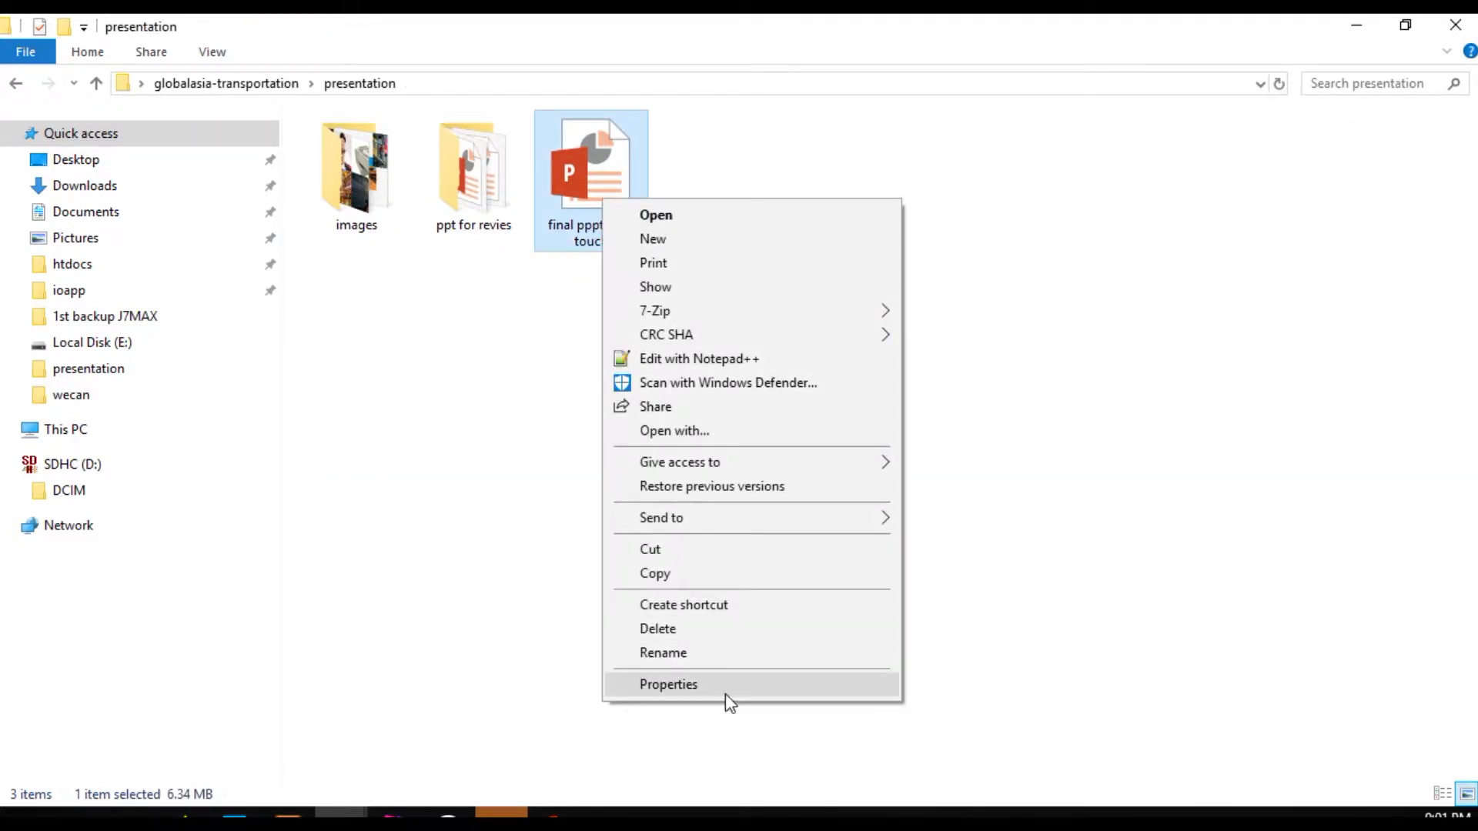
{"action": "left_click", "coordinate": [669, 685]}
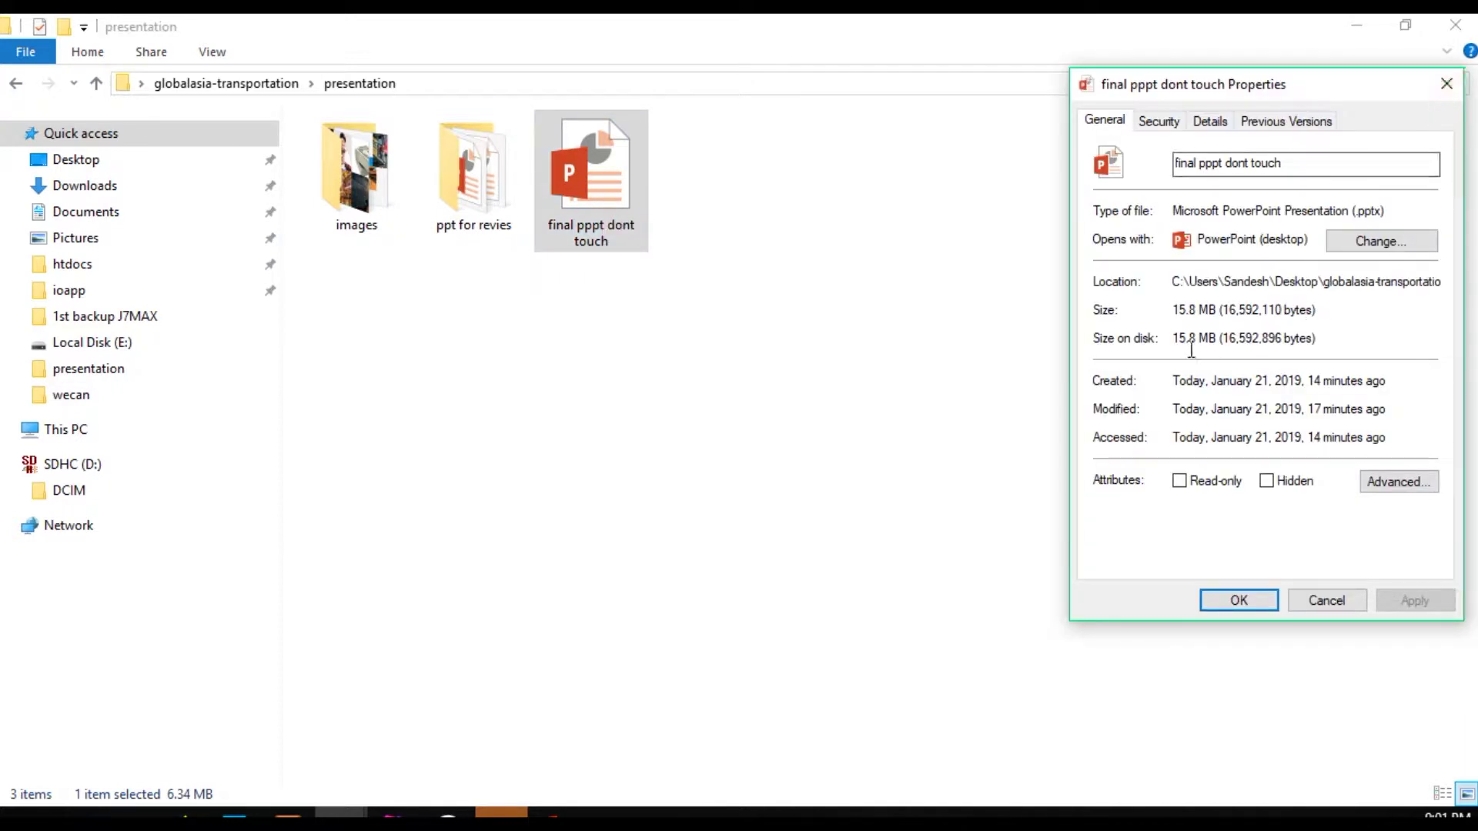
{"action": "left_click_drag", "start_coordinate": [1171, 314], "coordinate": [1204, 311]}
Step: Close the outdated properties window and reopen the properties of final pppt dont touch to read its updated size
{"action": "left_click", "coordinate": [580, 192]}
{"action": "right_click", "coordinate": [581, 192]}
{"action": "left_click", "coordinate": [647, 682]}
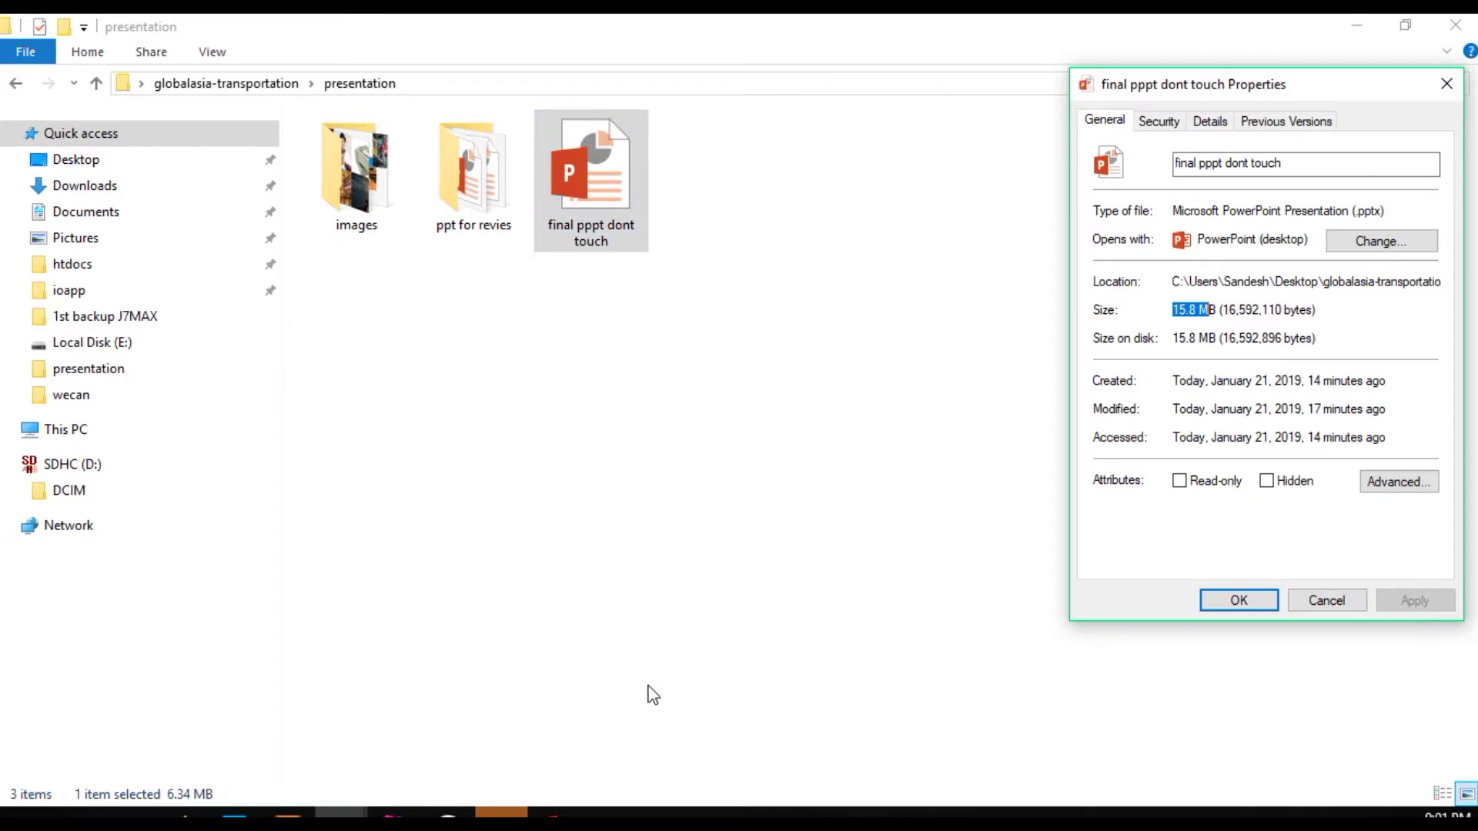
{"action": "left_click", "coordinate": [1239, 605]}
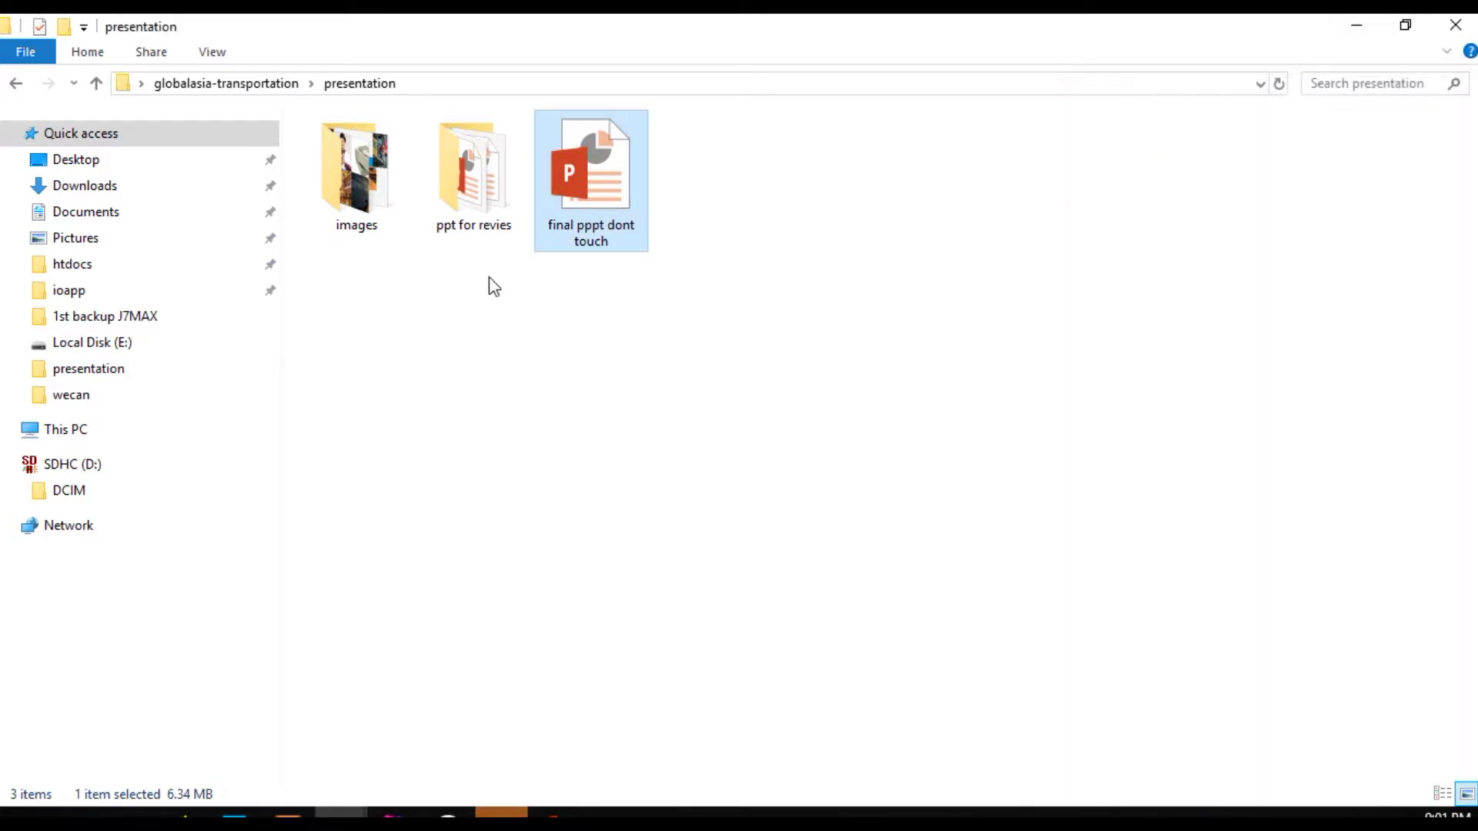
{"action": "right_click", "coordinate": [565, 181]}
{"action": "left_click", "coordinate": [678, 662]}
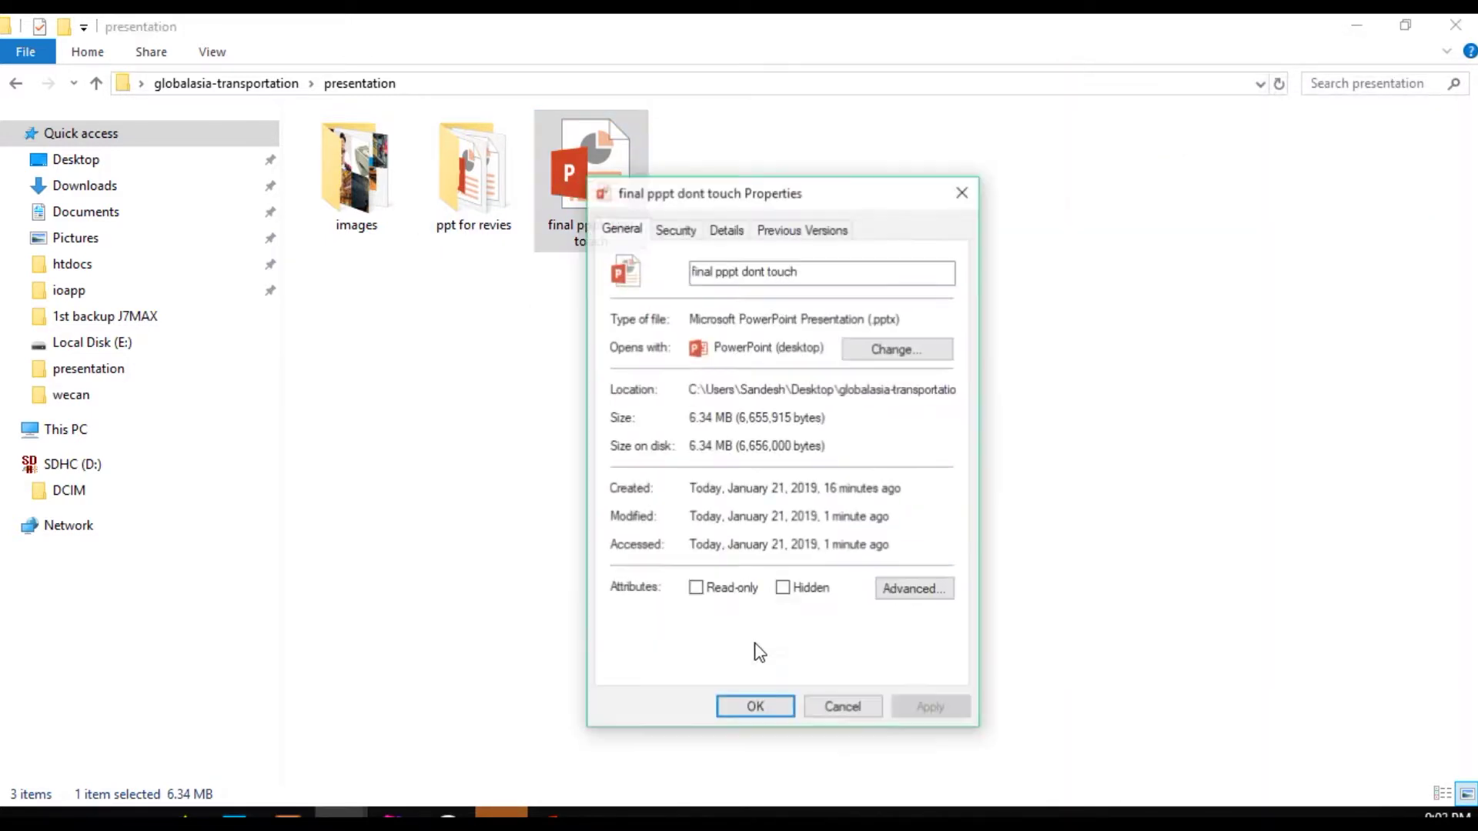
{"action": "left_click_drag", "start_coordinate": [691, 422], "coordinate": [716, 423]}
Step: Switch to PowerPoint to view the picture table on slide 4, glance at the blank Photoshop document, and return to PowerPoint
{"action": "key", "text": "alt+Tab"}
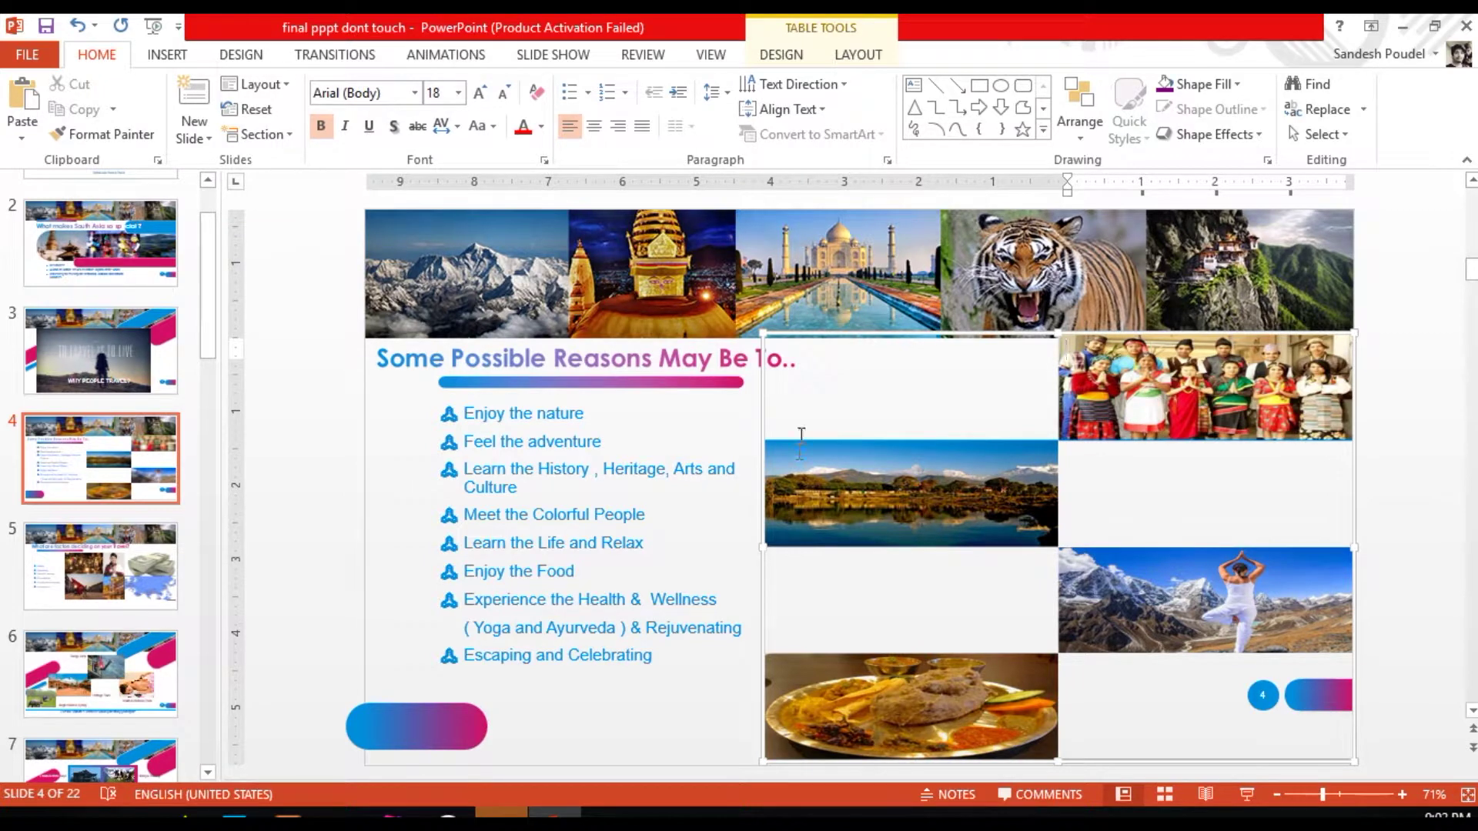
{"action": "left_click", "coordinate": [237, 816]}
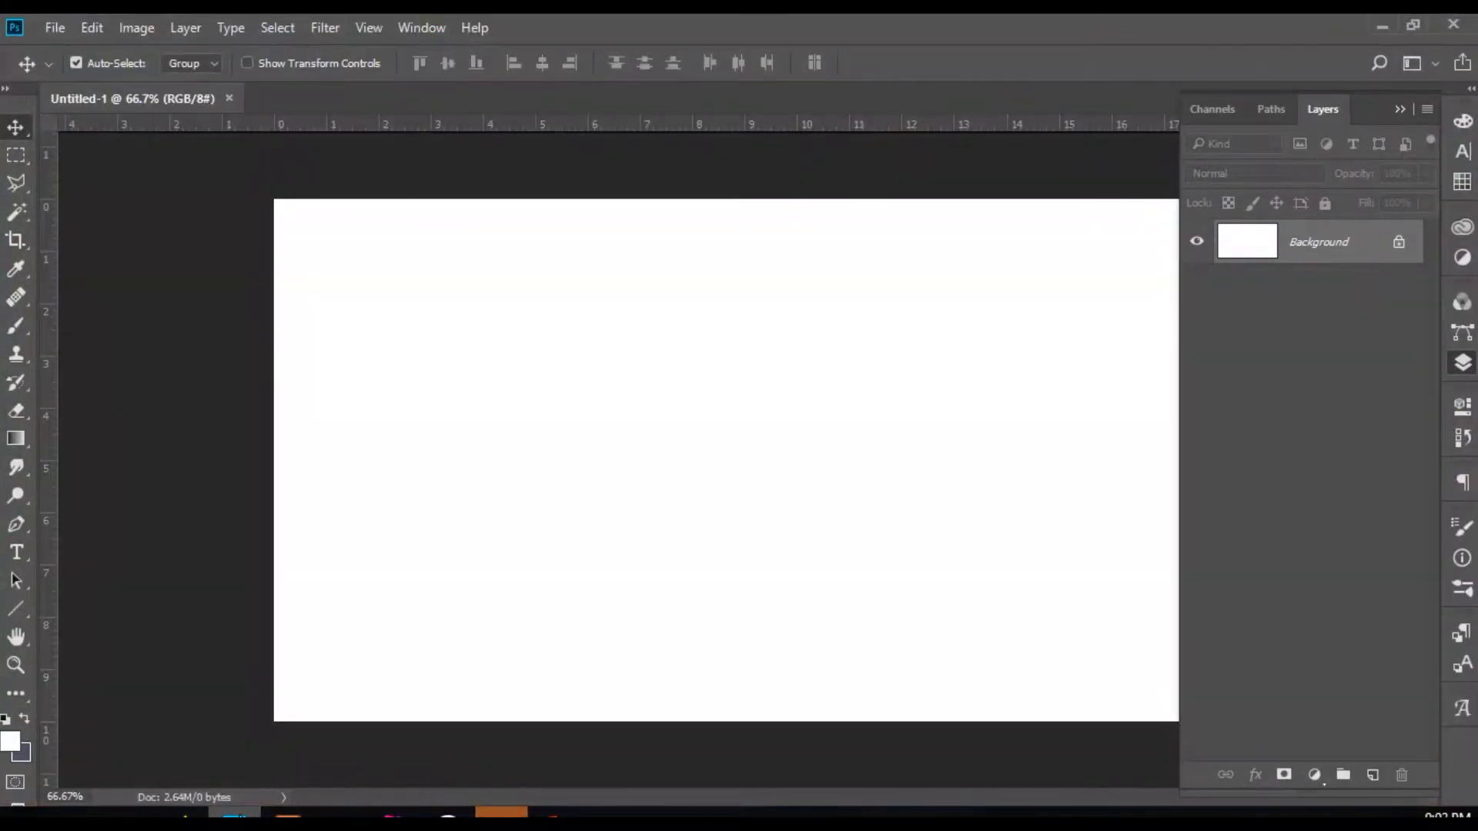
{"action": "key", "text": "alt+Tab"}
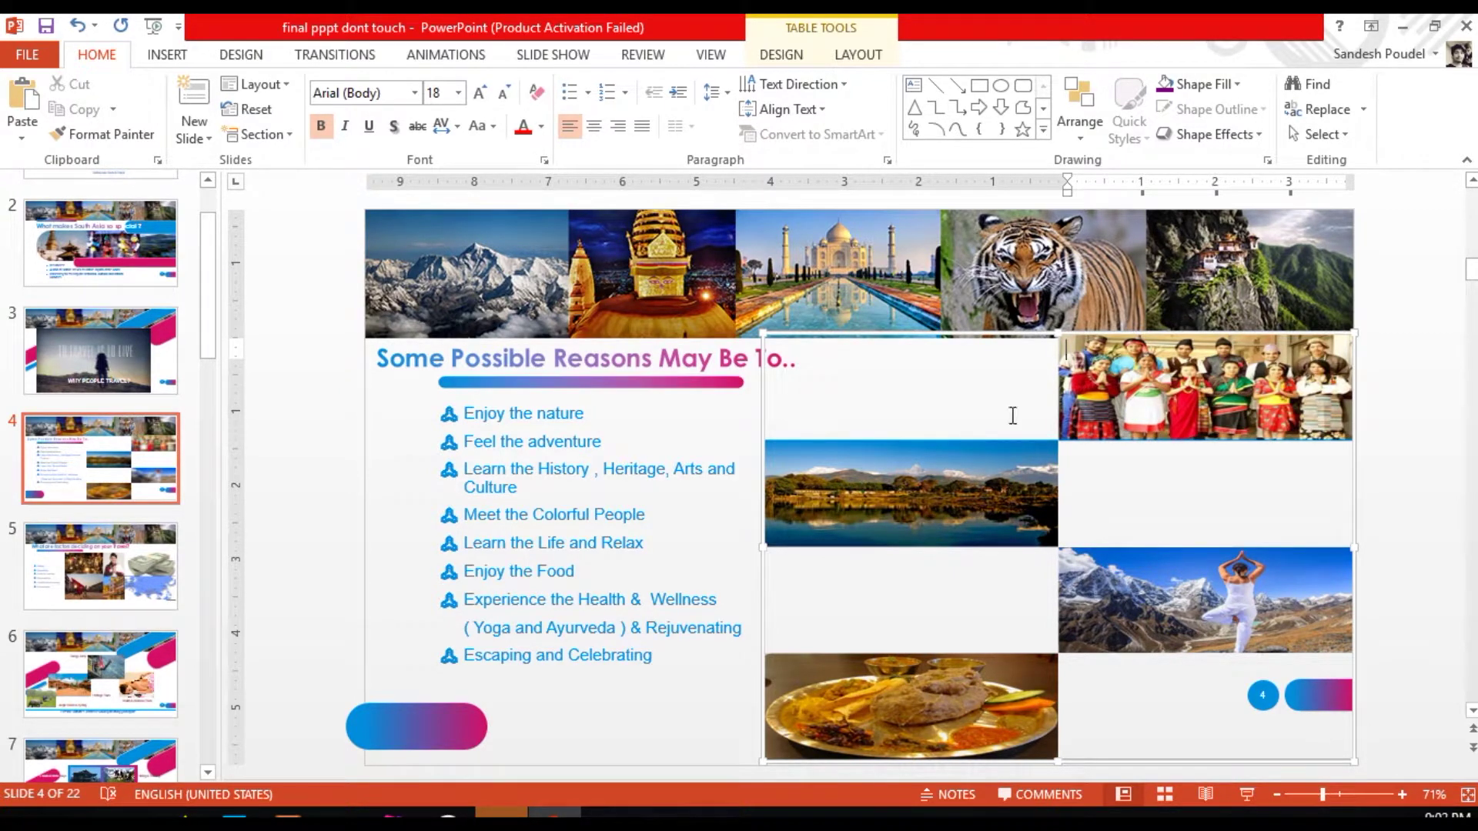
Step: Compress the route map picture on slide 5 for E-mail (96 ppi), applying it only to this picture and deleting cropped areas
{"action": "left_click", "coordinate": [102, 368]}
{"action": "left_click", "coordinate": [100, 566]}
{"action": "left_click", "coordinate": [816, 455]}
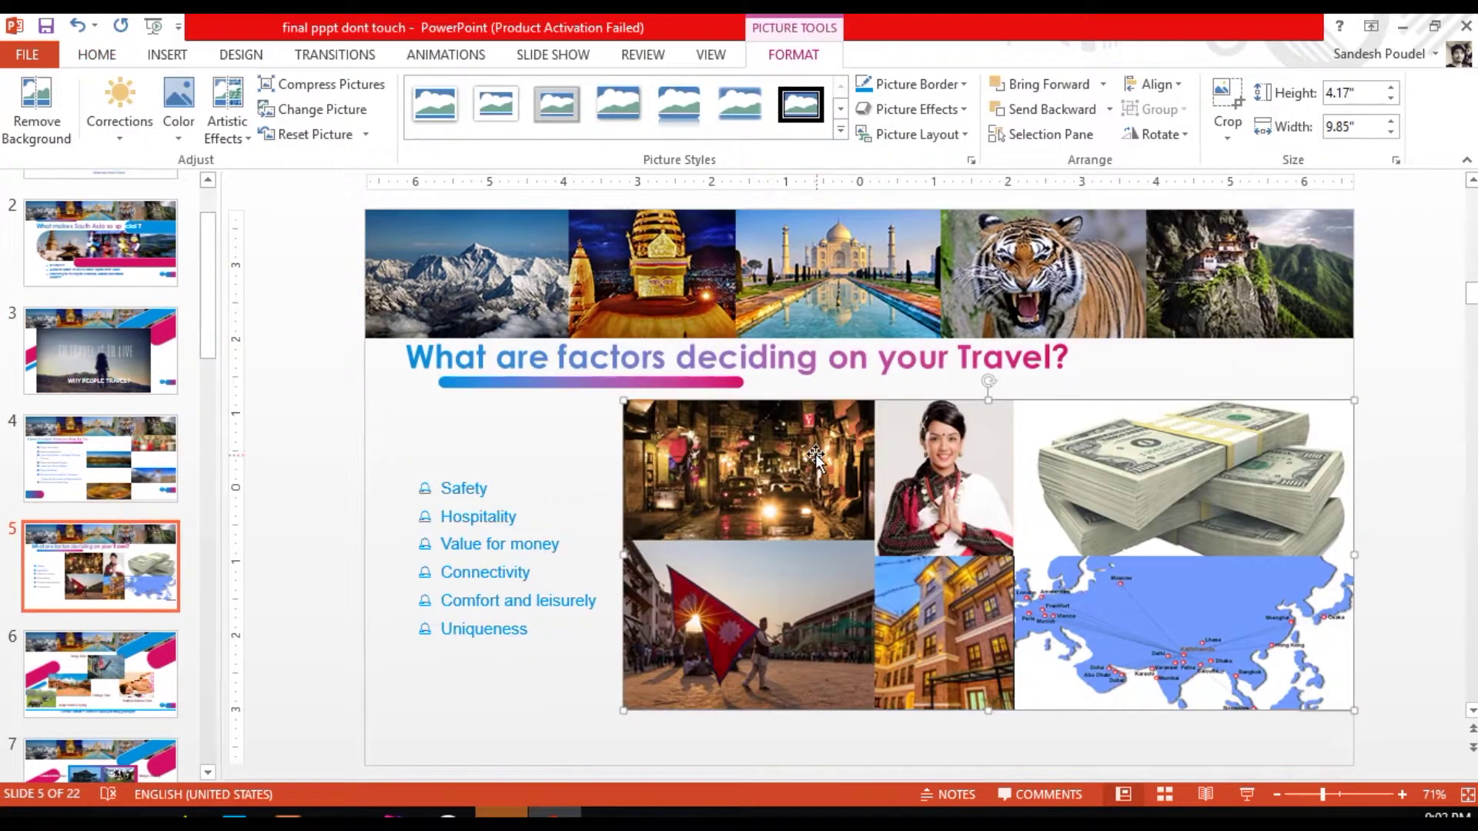
{"action": "left_click", "coordinate": [1203, 604]}
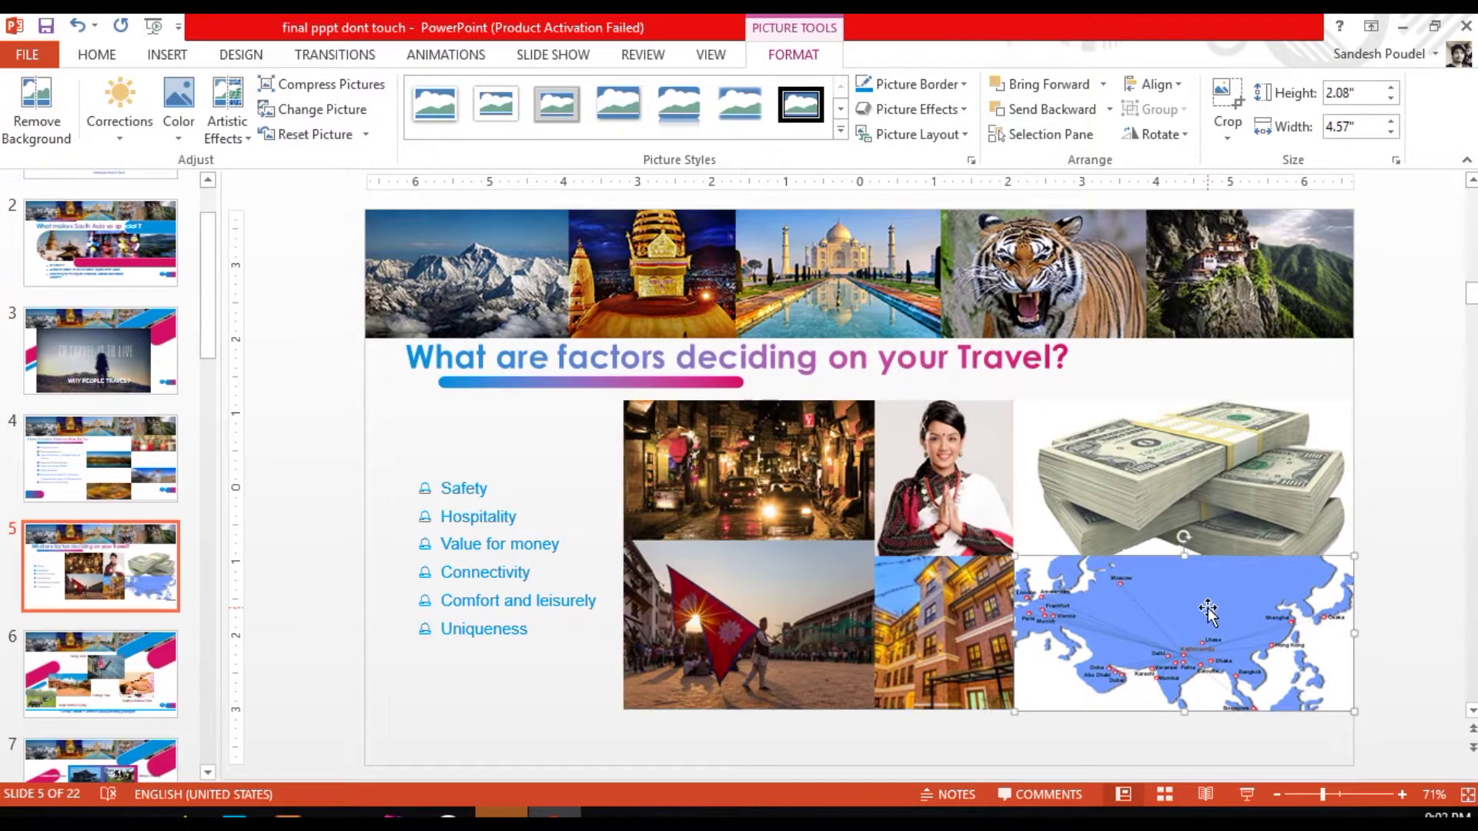
{"action": "left_click", "coordinate": [323, 85]}
{"action": "left_click", "coordinate": [657, 466]}
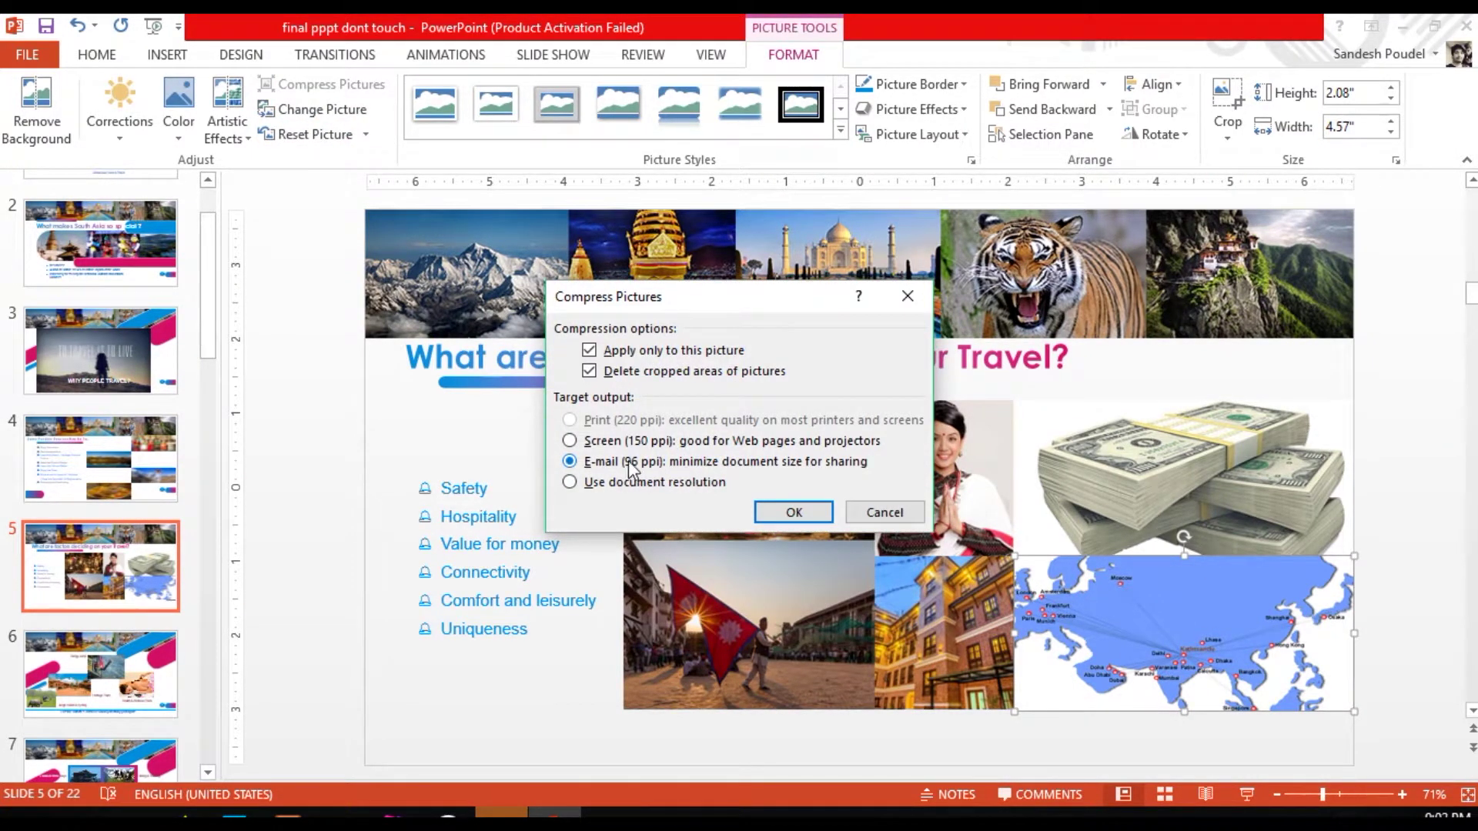